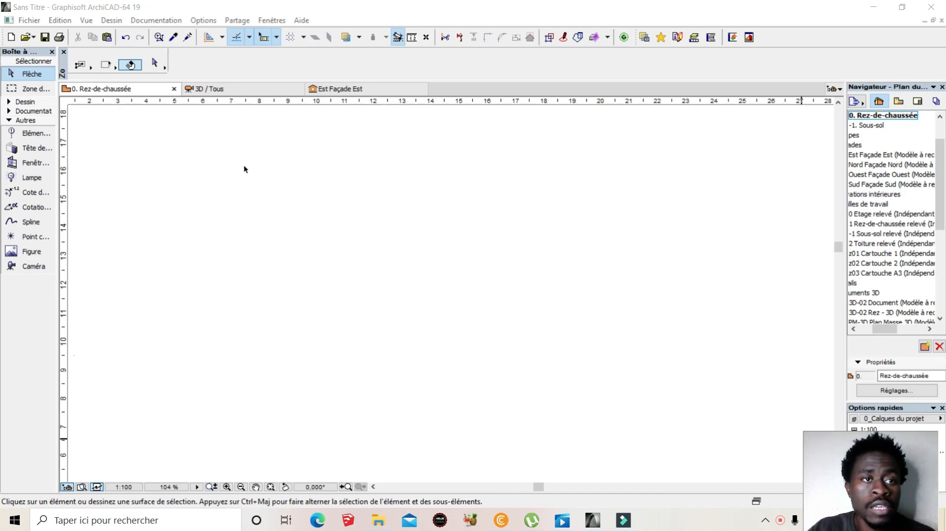
Review the available drawing tools and expand the Dessin group in the toolbox.
left_click(110, 24)
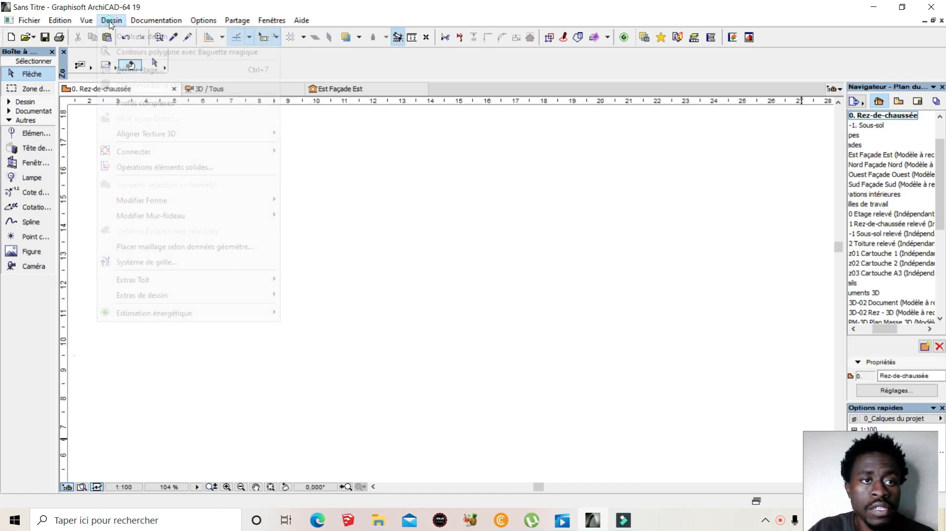
mouse_move(143, 38)
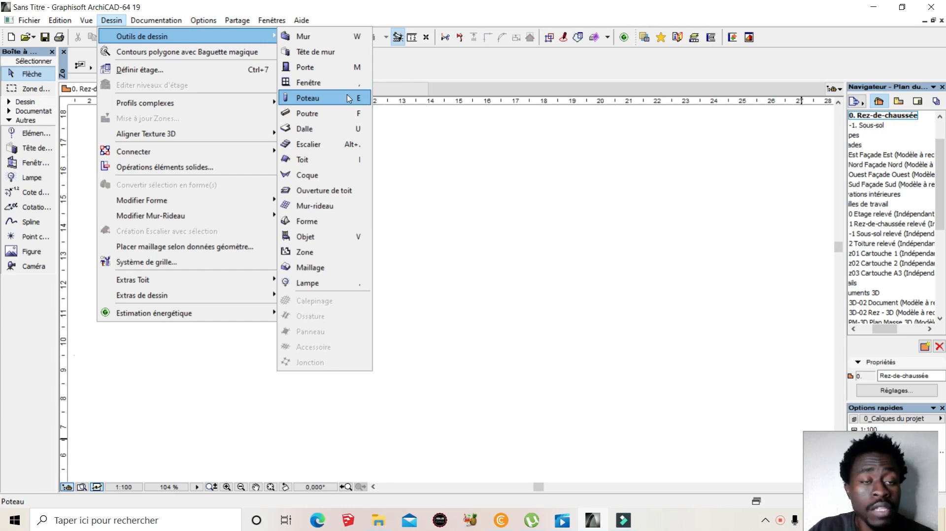
left_click(7, 103)
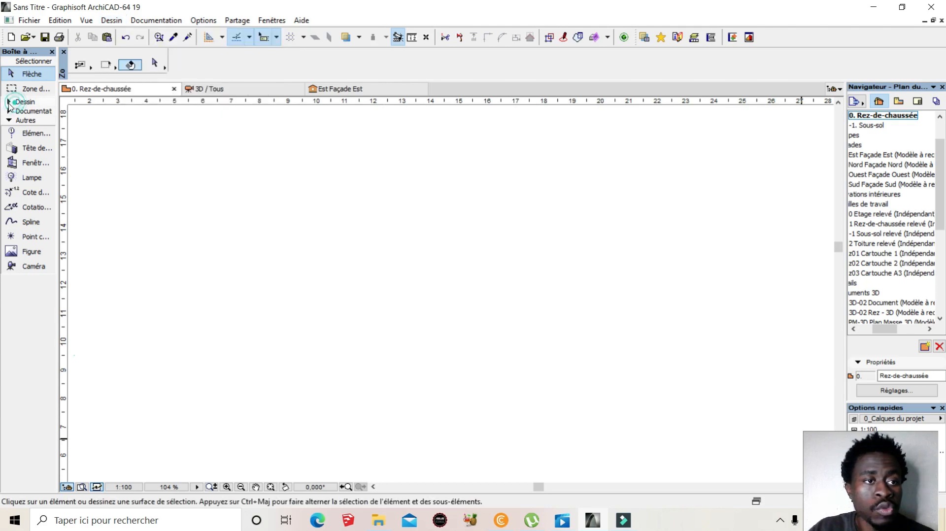
left_click(9, 104)
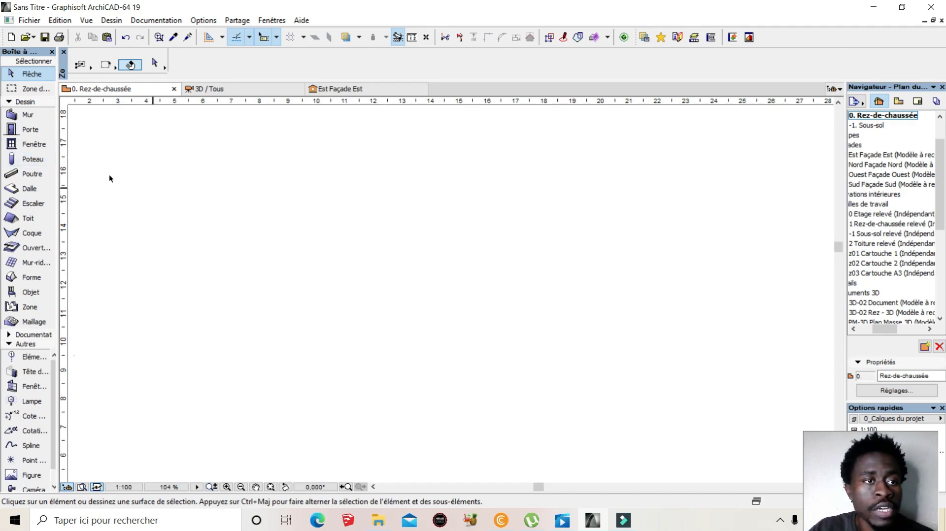
Draw a closed rectangle of chained walls on the ground-floor plan, about 5.1 m wide and 3.2 m deep.
left_click(22, 116)
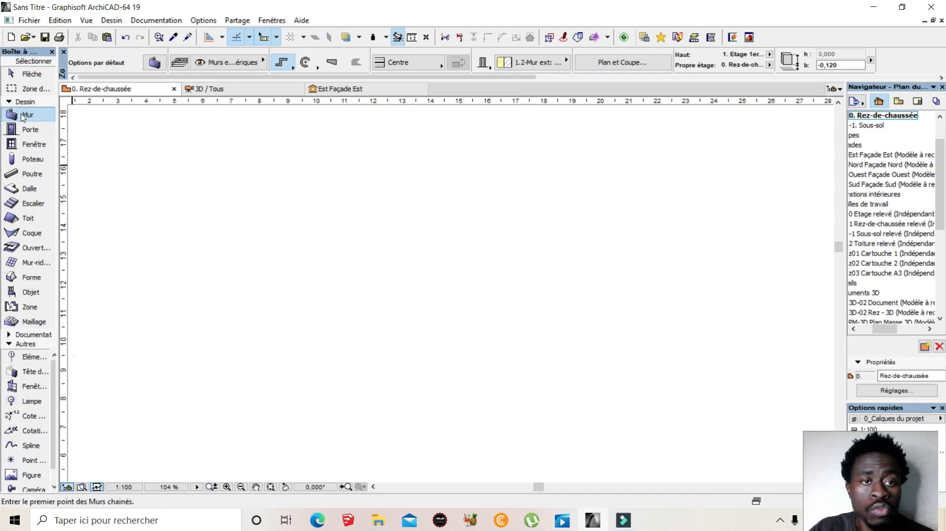
left_click(294, 185)
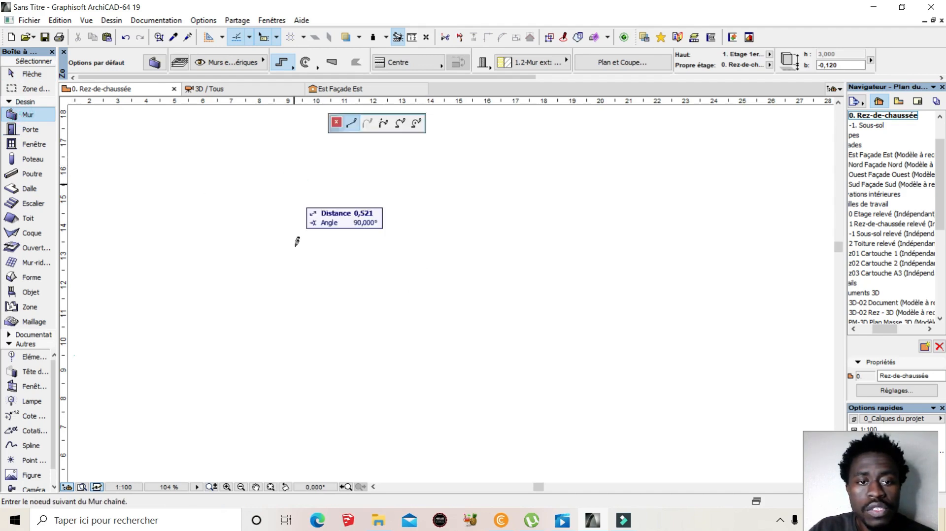
left_click(294, 274)
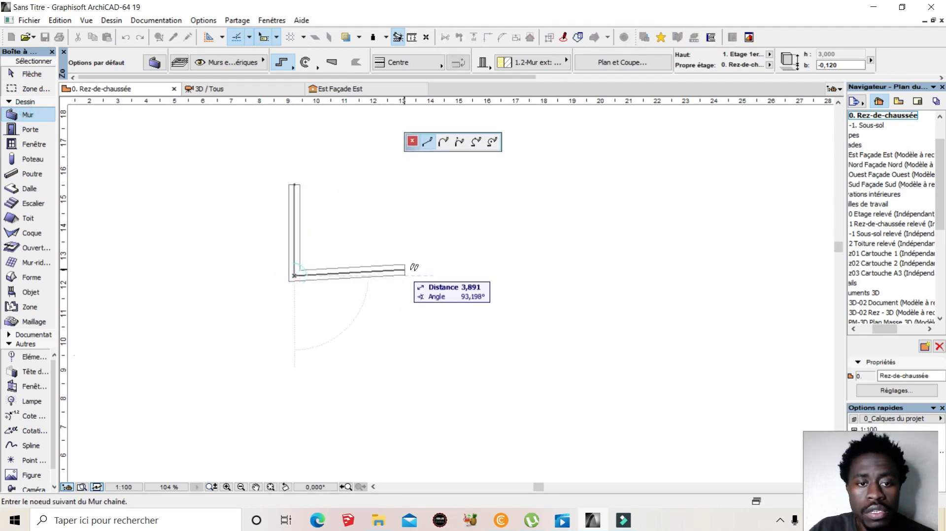
left_click(439, 275)
left_click(439, 185)
left_click(294, 185)
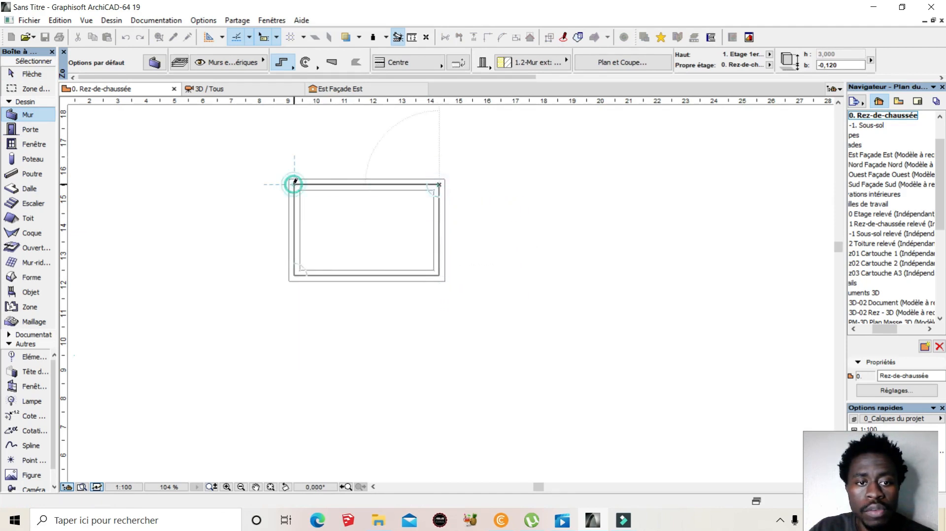
key("shift")
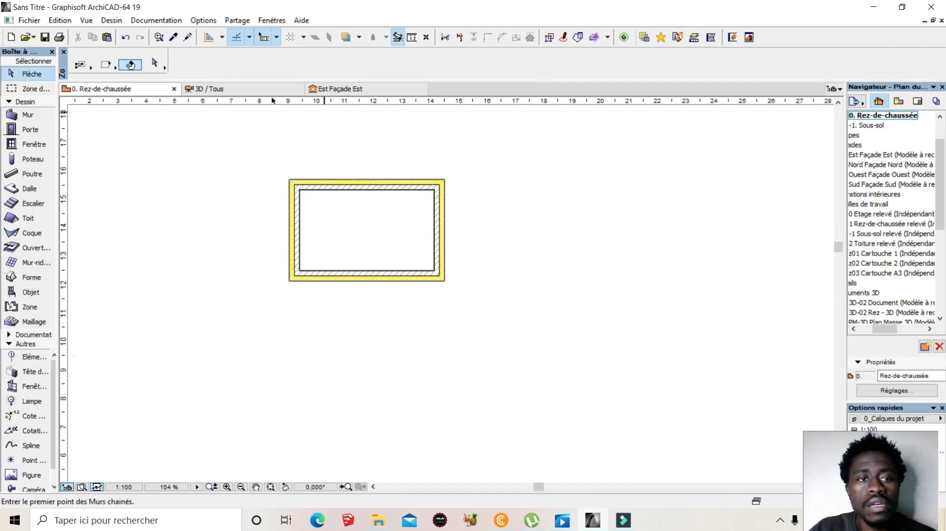
Inspect the walled room in the 3D view and return to the Rez-de-chaussée floor plan.
left_click(245, 88)
scroll(489, 284, "down", 3)
scroll(376, 289, "up", 1)
scroll(447, 262, "down", 2)
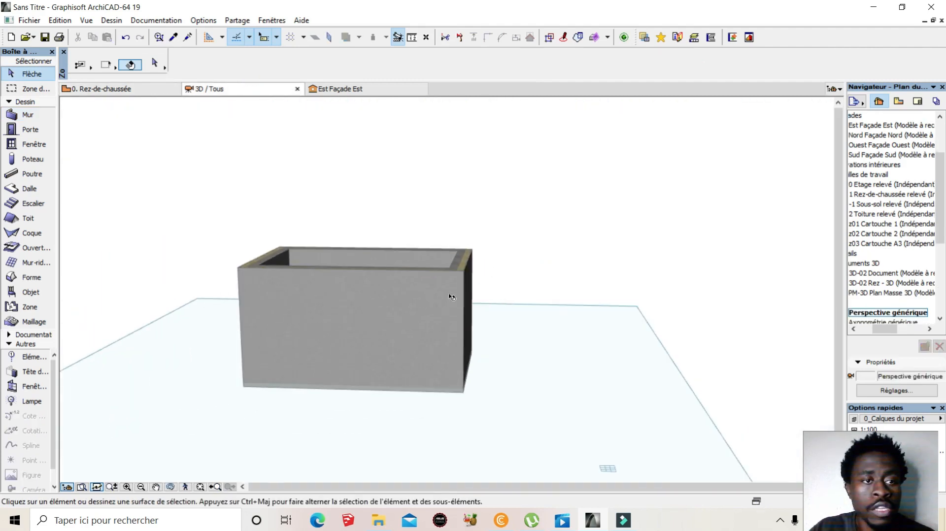
left_click(104, 92)
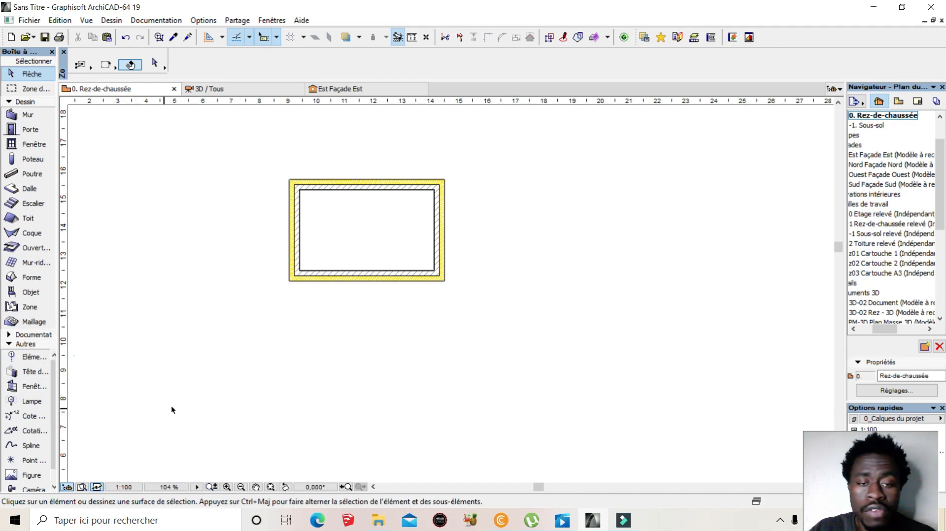
Place four hotspots in a row across the middle of the walled room and check the 3D view before returning to the plan.
scroll(55, 386, "down", 1)
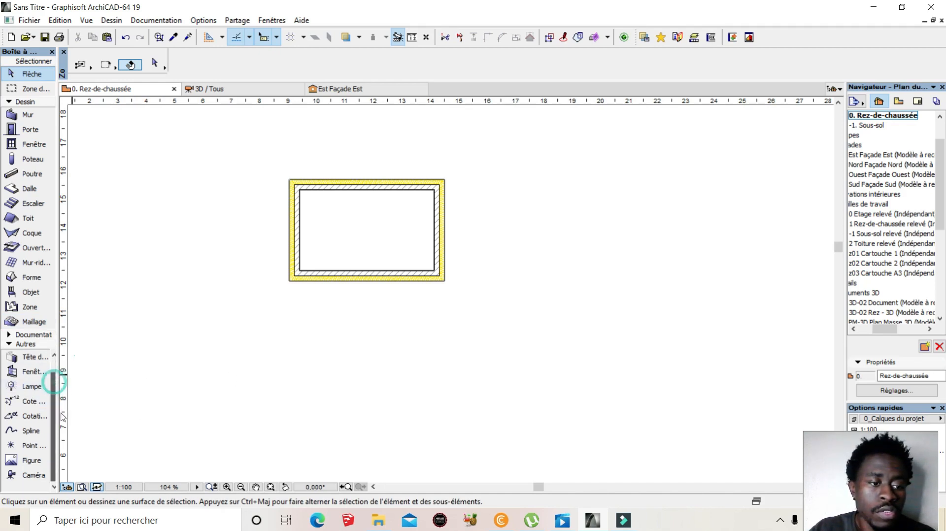
left_click(29, 450)
scroll(463, 137, "up", 2)
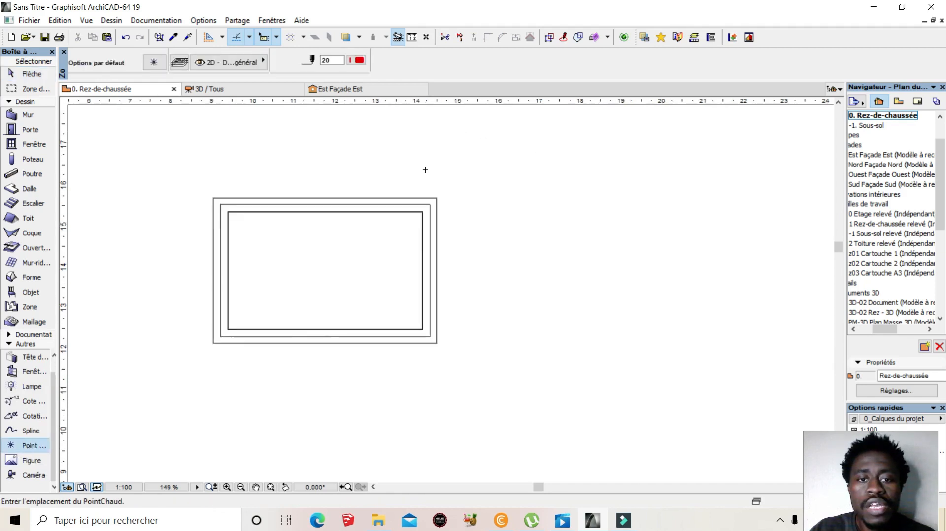
scroll(207, 209, "up", 3)
left_click(323, 313)
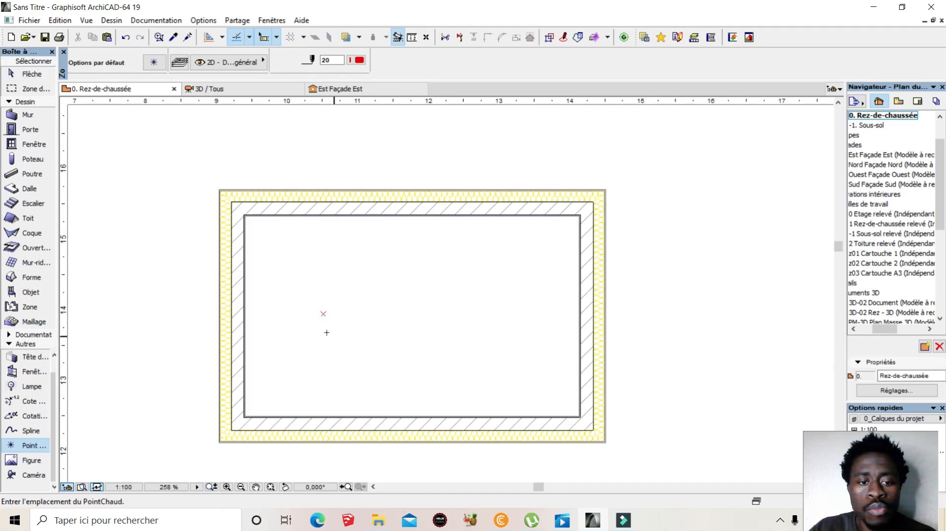
scroll(326, 332, "up", 8)
scroll(326, 301, "down", 8)
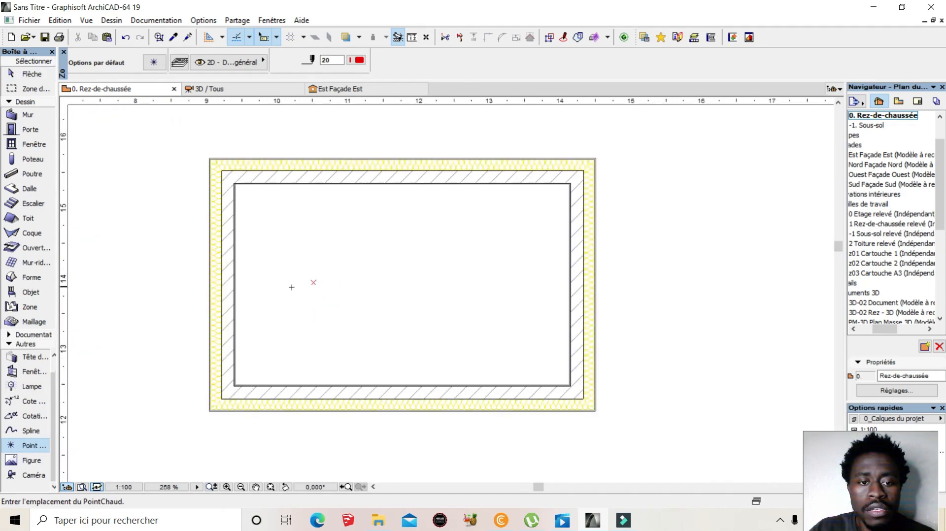
left_click(405, 282)
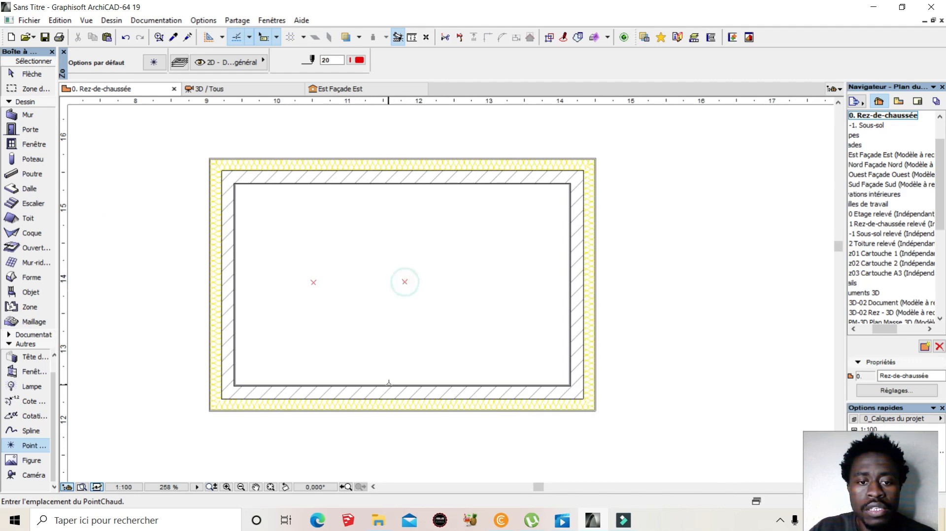
left_click(491, 283)
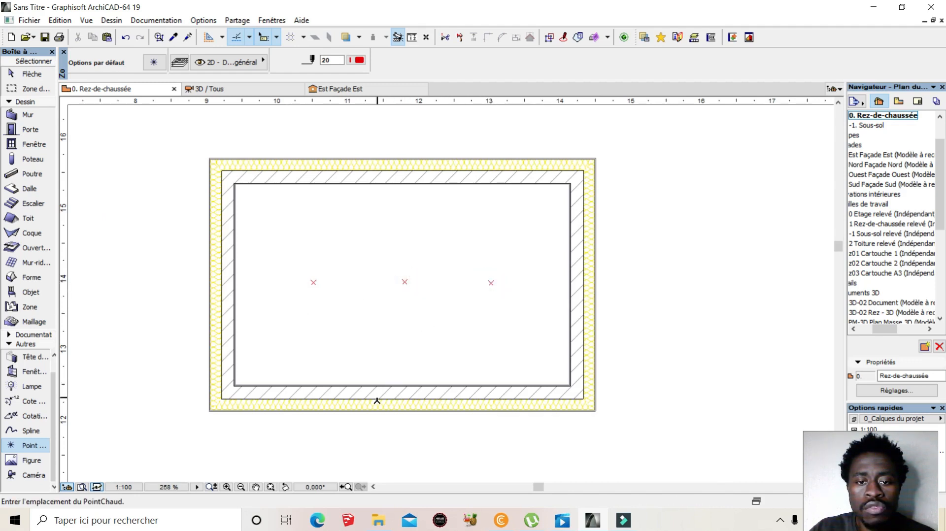
left_click(535, 279)
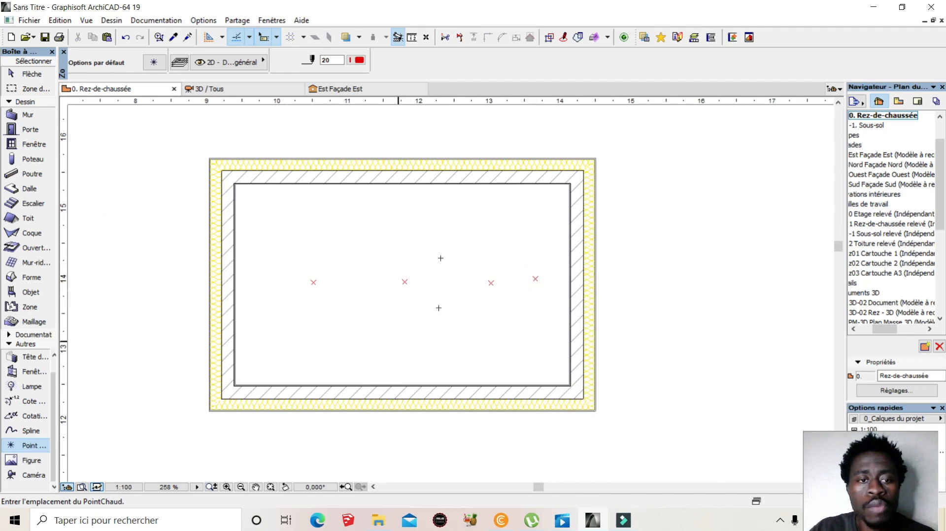
left_click(238, 92)
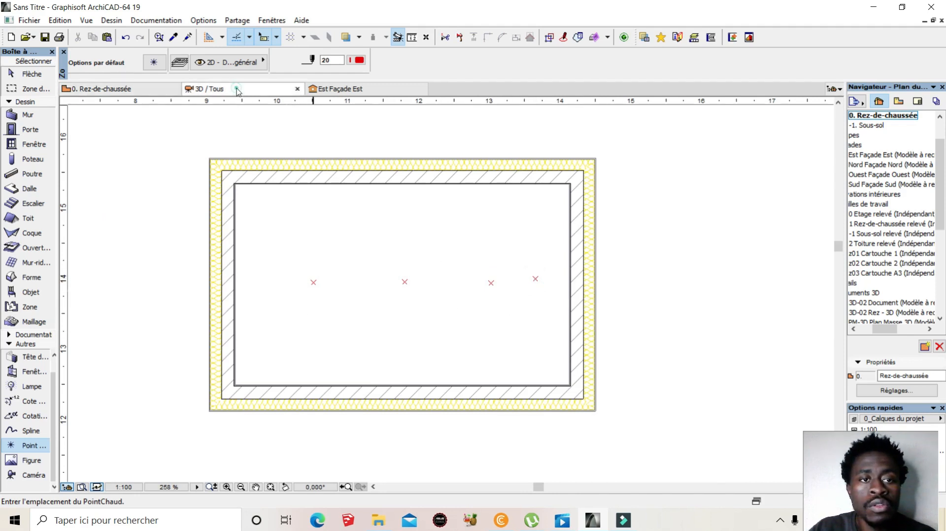
left_click(92, 90)
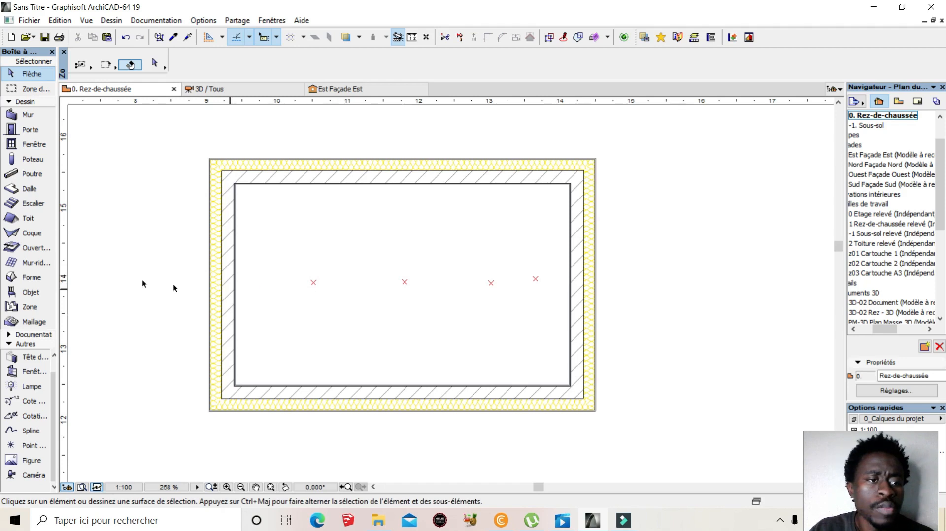
In the default column settings, review the home story and building material choices, and apply a rectangular section.
double_click(31, 159)
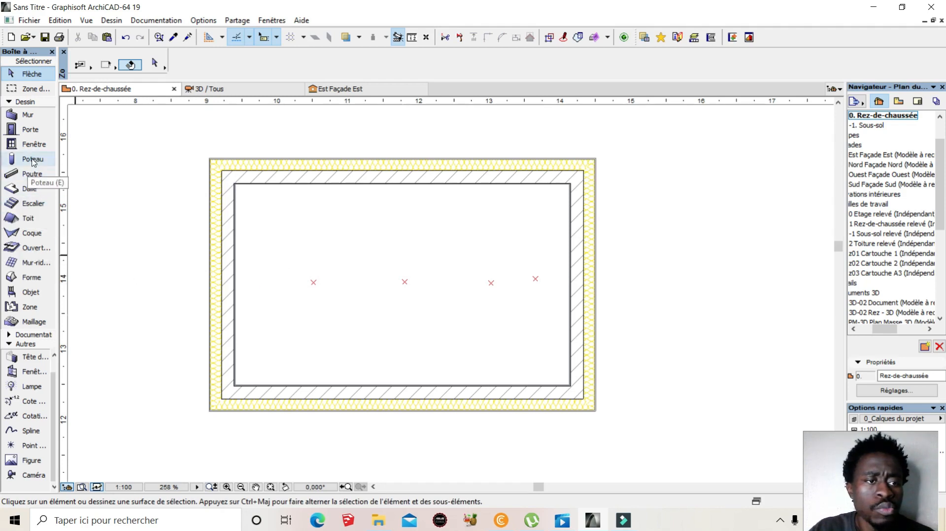
left_click_drag(353, 46, 292, 110)
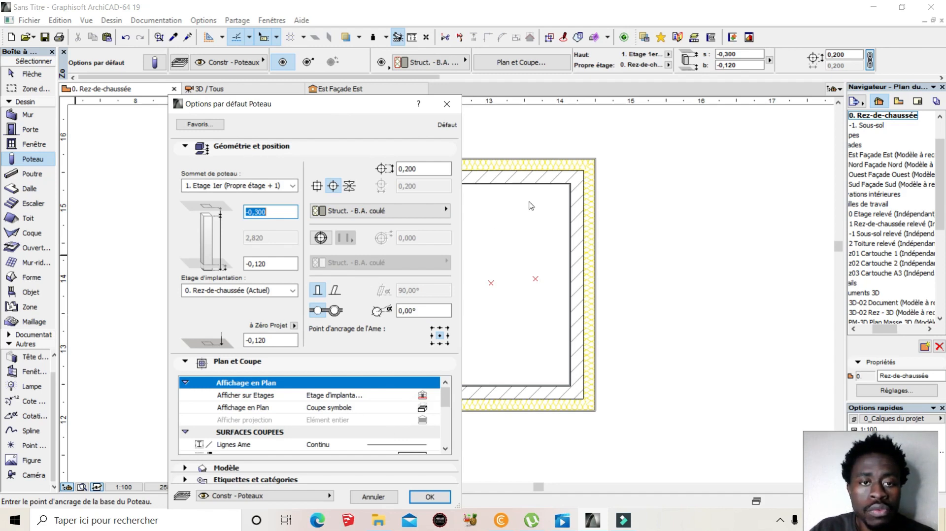
left_click_drag(363, 109, 502, 63)
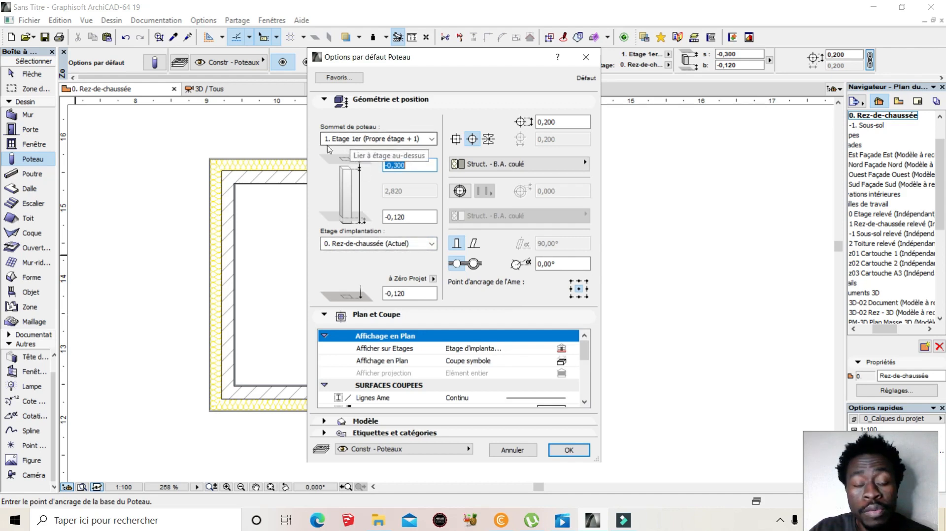
left_click(433, 247)
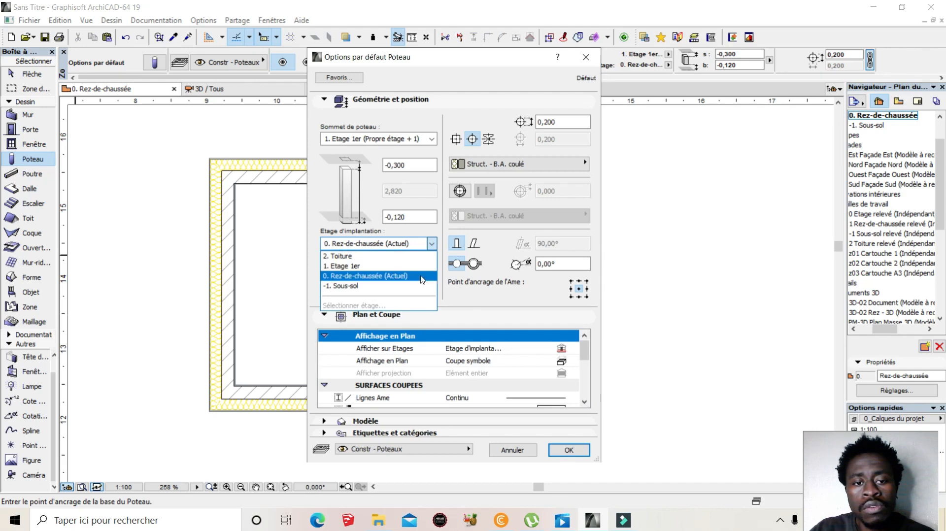
left_click(382, 197)
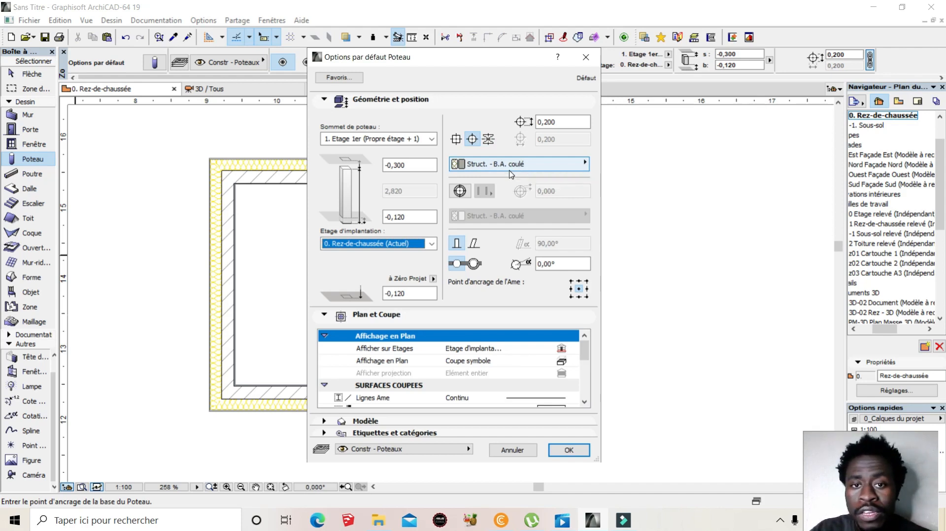
left_click(456, 139)
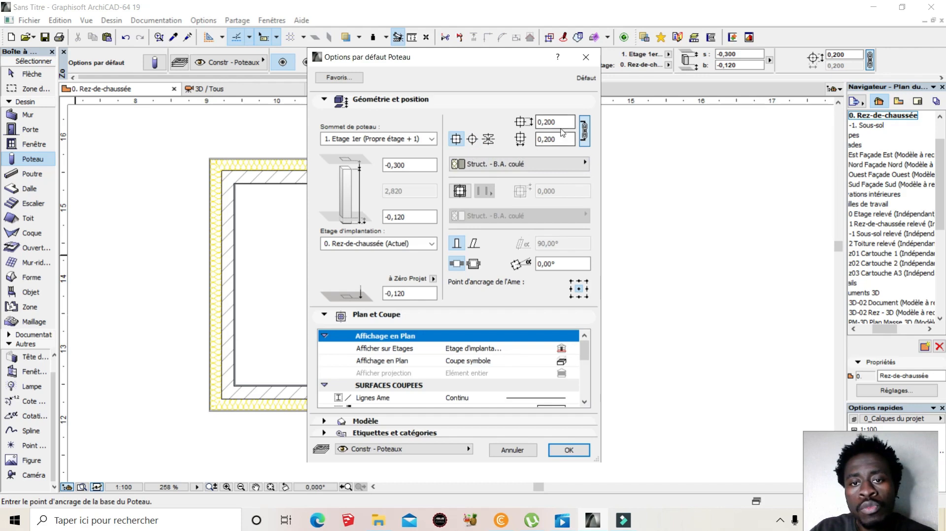
left_click(489, 167)
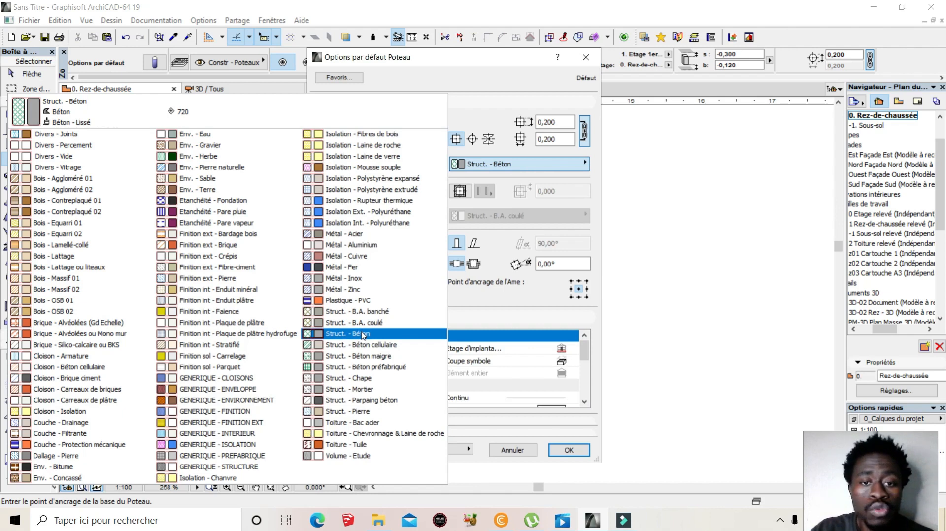
left_click(538, 202)
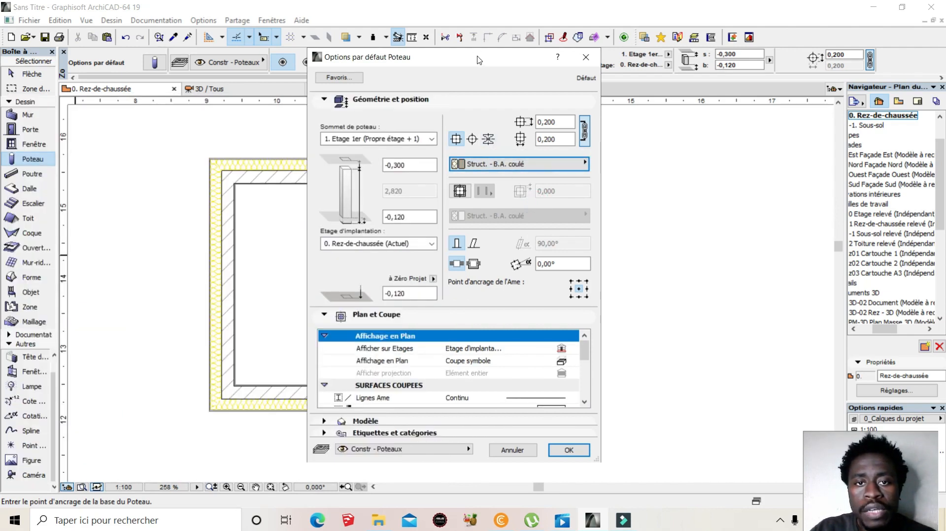
left_click_drag(477, 61, 670, 66)
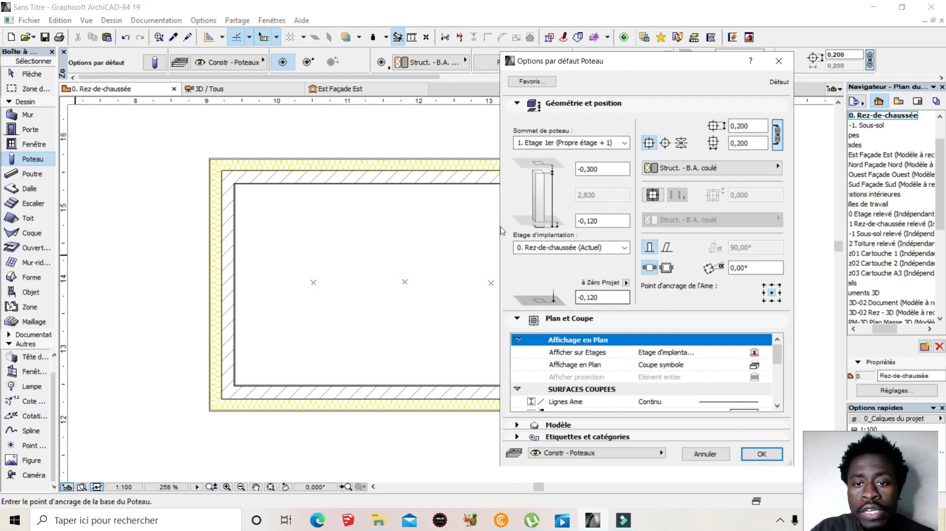
left_click(761, 454)
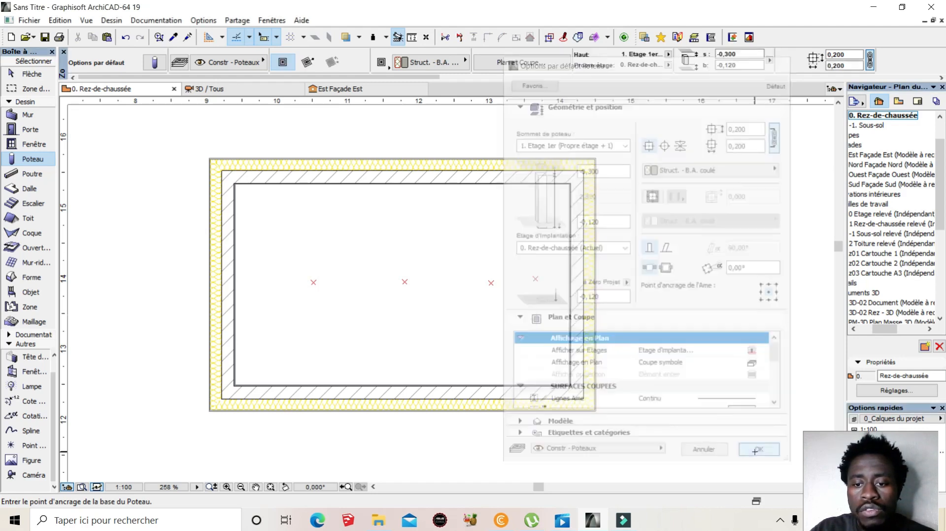
Place a column on each of the first two hotspots in the row and leave the column tool.
scroll(270, 171, "down", 3)
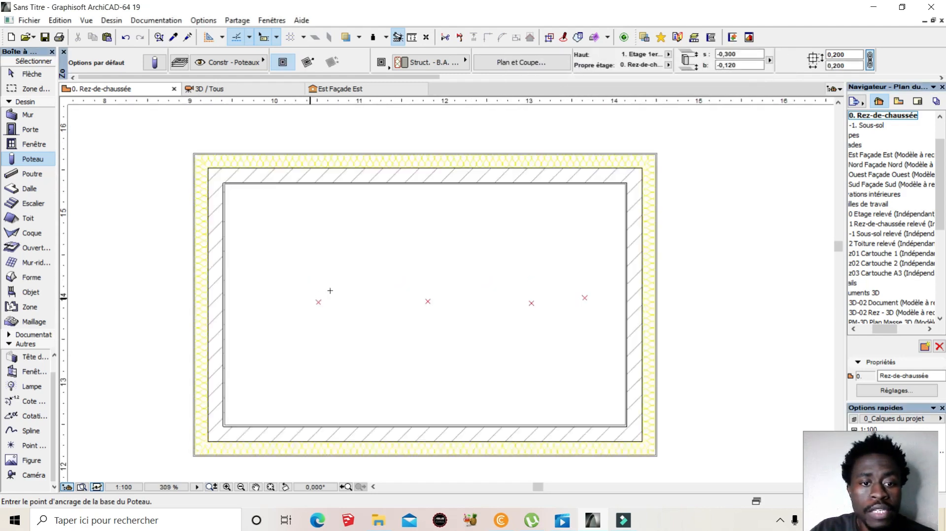
scroll(291, 232, "up", 9)
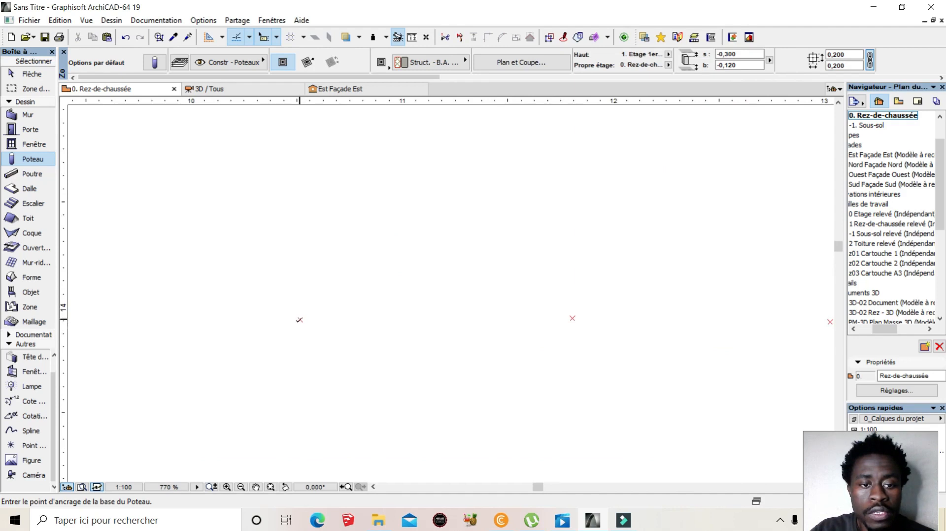
left_click(300, 319)
scroll(301, 319, "down", 3)
scroll(530, 320, "up", 2)
left_click(428, 318)
scroll(516, 299, "down", 3)
scroll(515, 300, "down", 2)
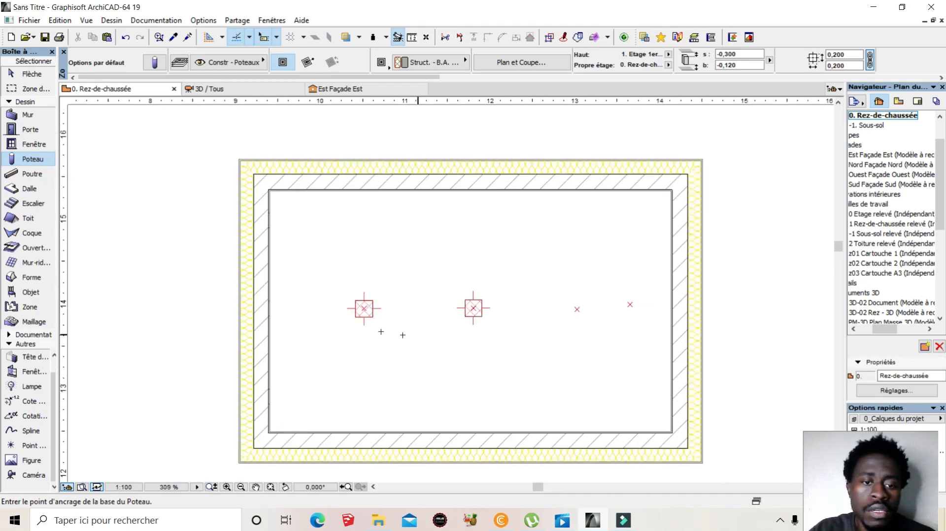
scroll(381, 332, "up", 3)
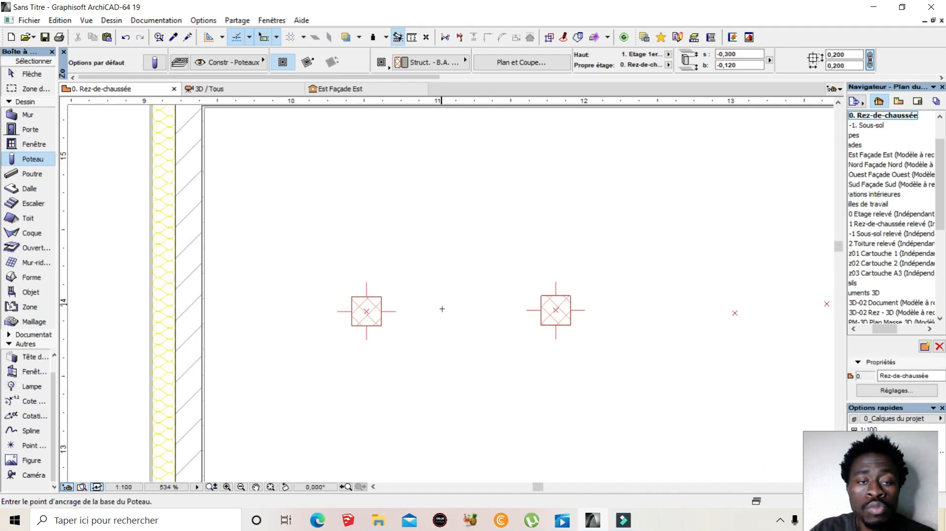
left_click(27, 74)
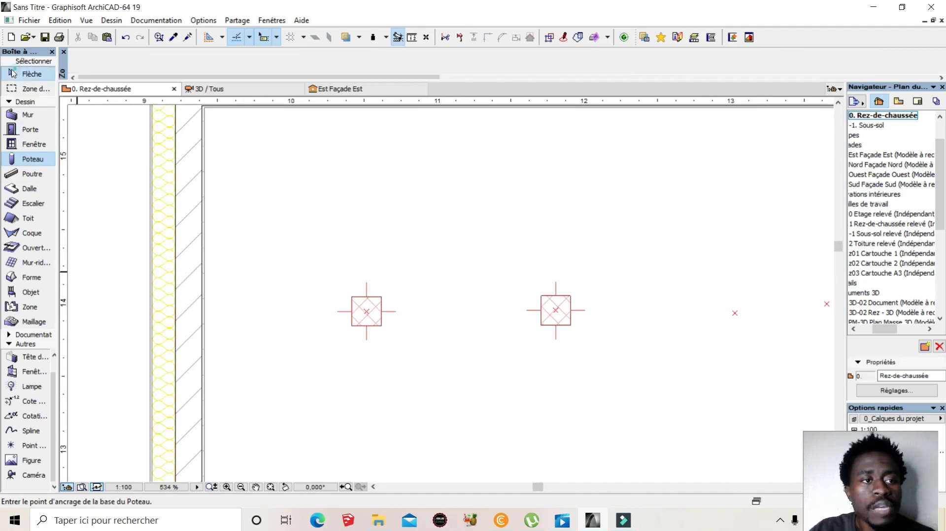
Select both placed columns together with their hotspots.
left_click(640, 391)
left_click(305, 255)
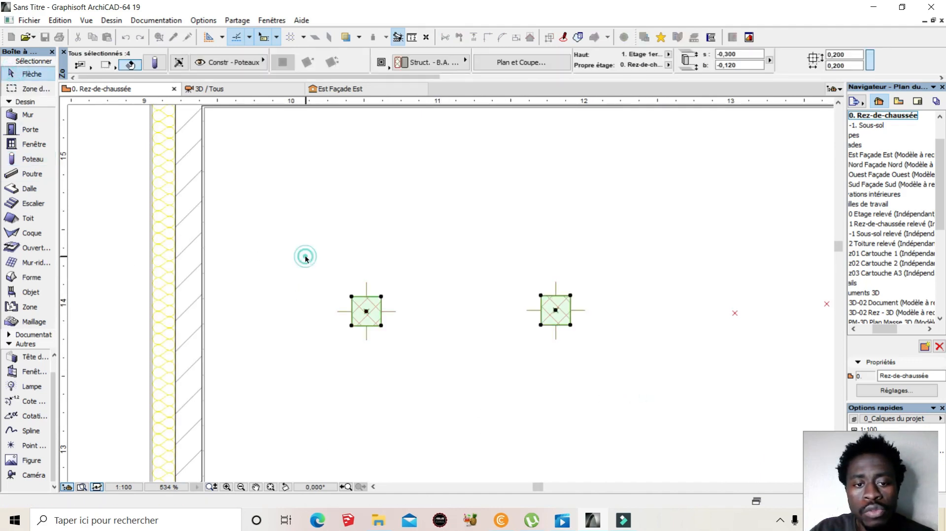
right_click(371, 314)
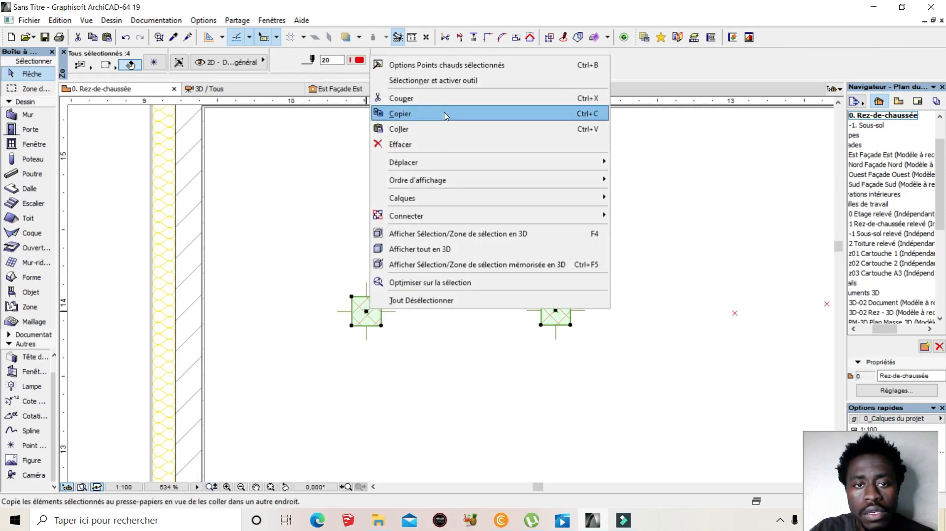
left_click(443, 71)
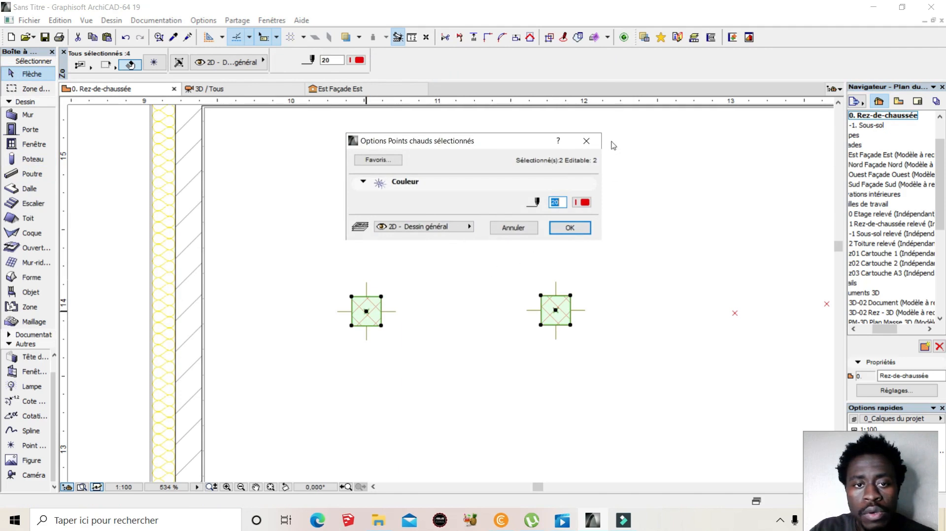
left_click(364, 183)
left_click(364, 182)
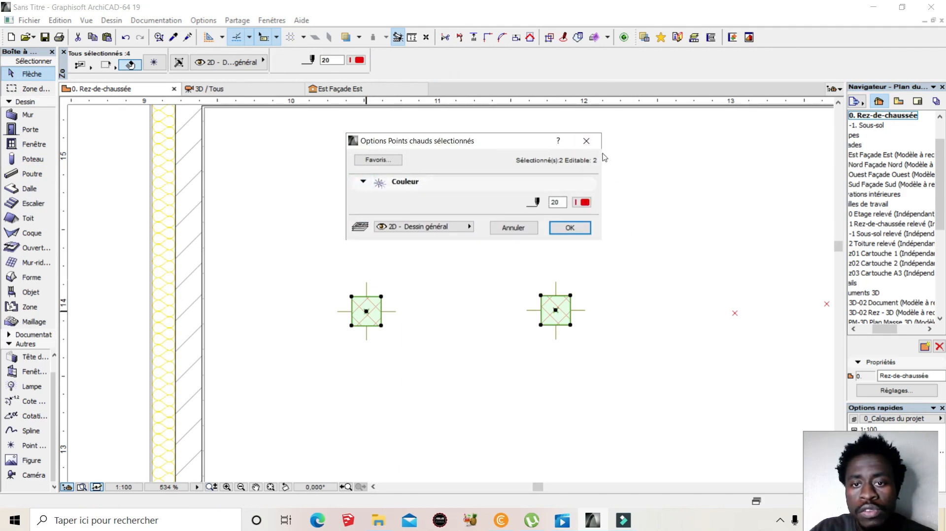
left_click(586, 141)
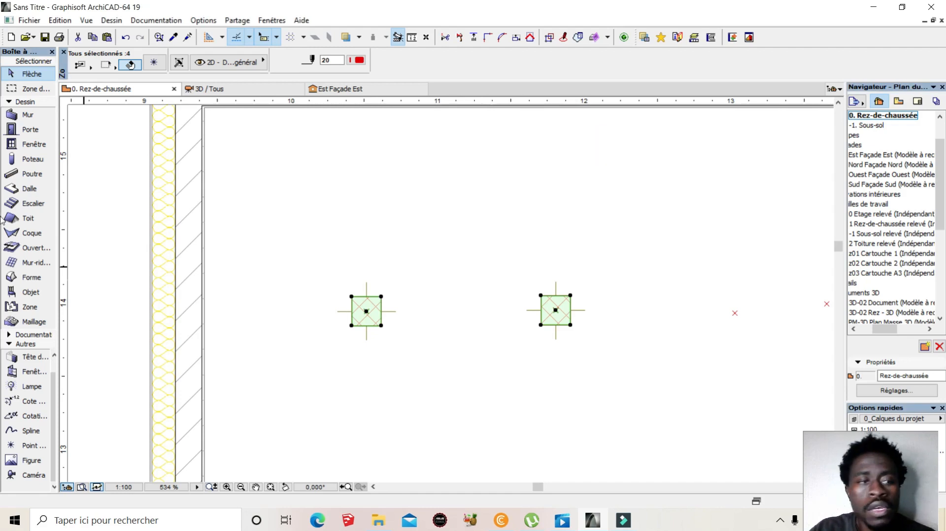
In the settings of the two selected columns, make them slanted with a 70° inclination angle.
double_click(33, 158)
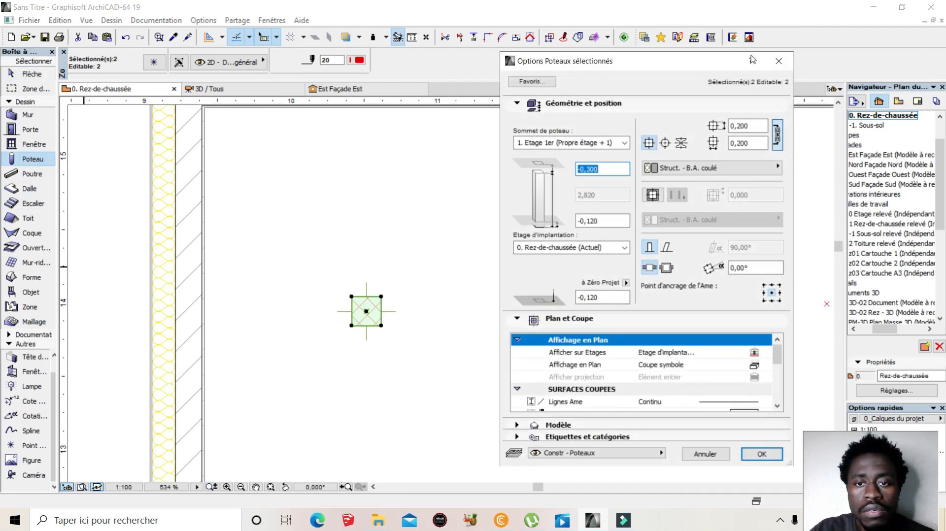
left_click_drag(685, 65, 586, 32)
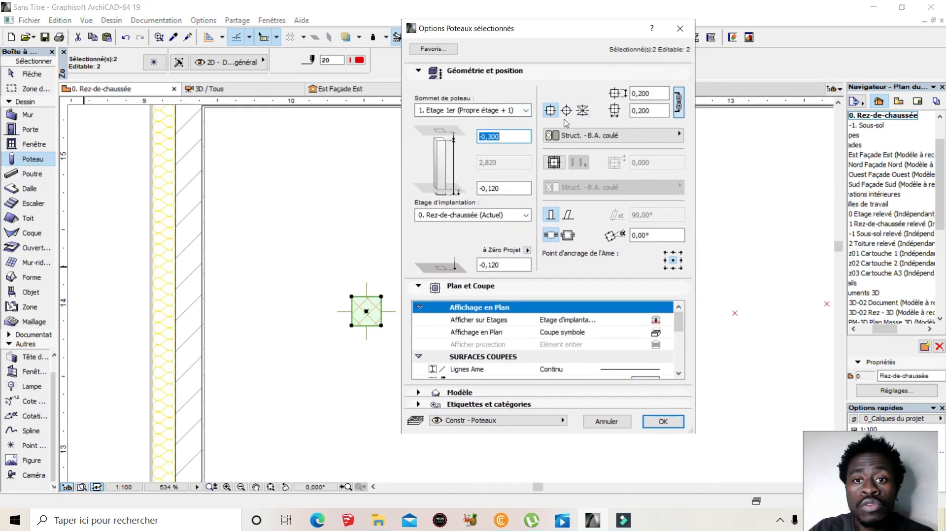
left_click_drag(554, 30, 643, 28)
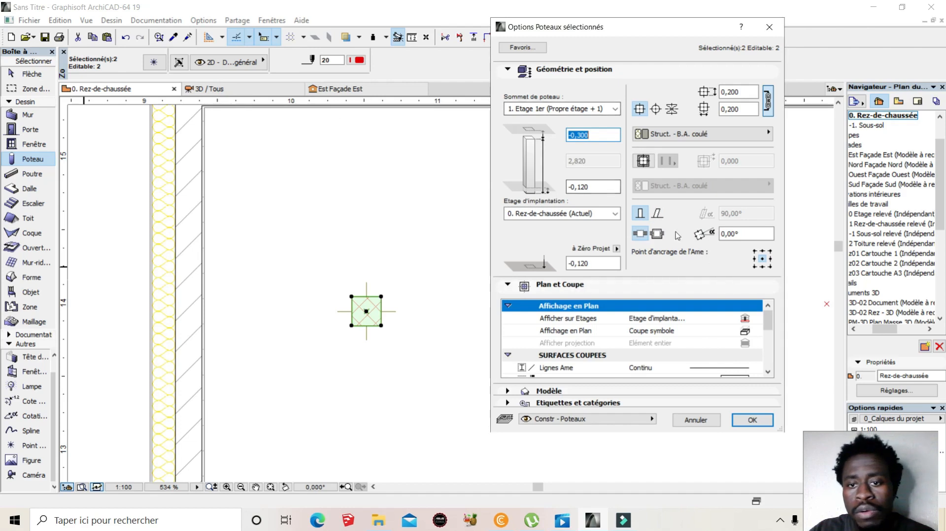
left_click(656, 214)
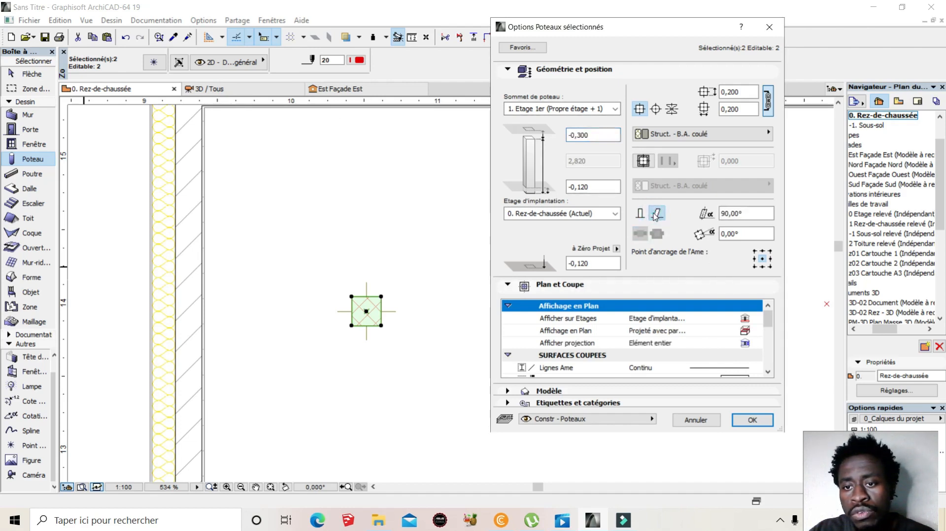
left_click(752, 213)
type("70")
key("Tab")
left_click(753, 420)
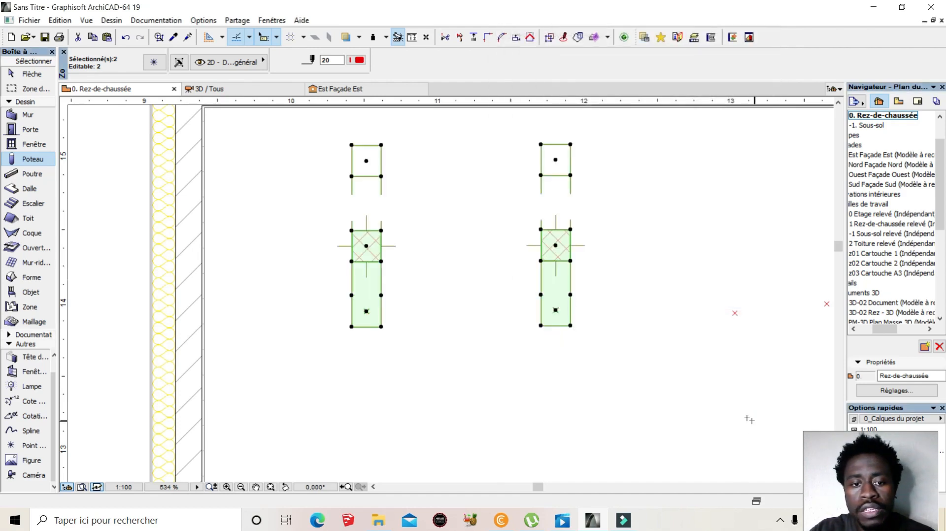
Inspect the slanted columns in the plan and the 3D view, return to the Rez-de-chaussée plan and clear the selection.
scroll(364, 264, "down", 9)
scroll(388, 260, "up", 6)
scroll(381, 217, "up", 2)
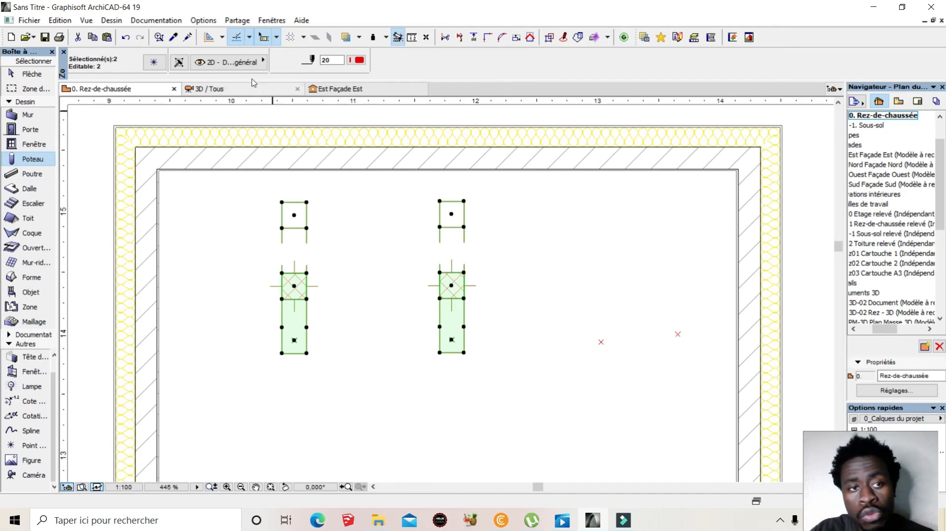
left_click(246, 92)
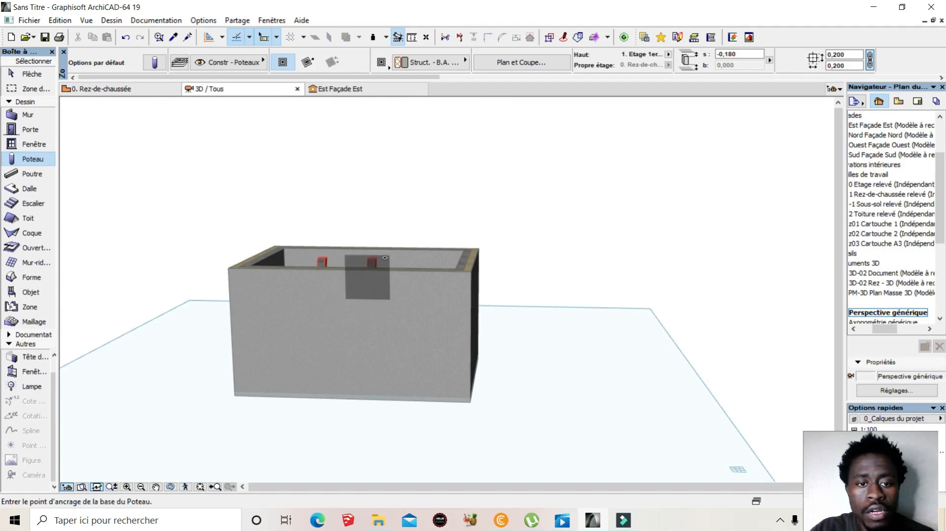
left_click(138, 91)
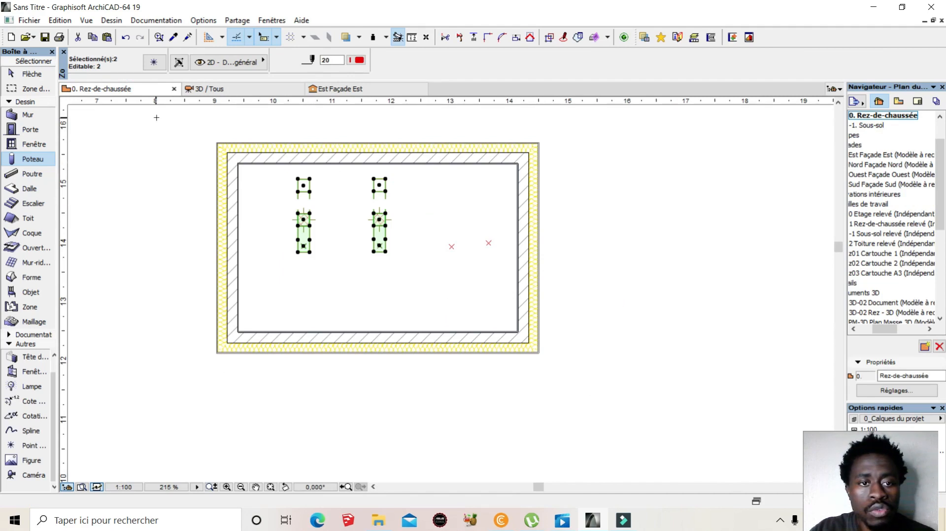
key("Escape")
scroll(329, 165, "up", 3)
scroll(336, 198, "down", 3)
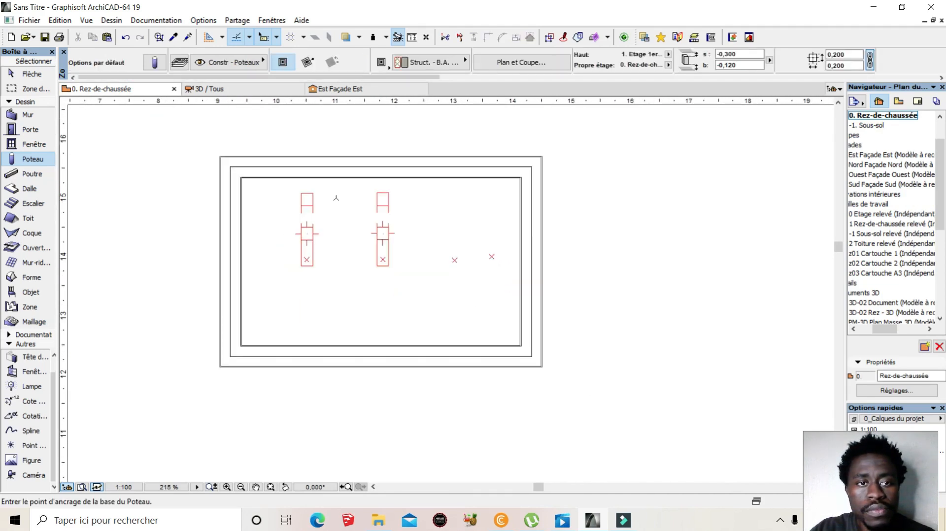
left_click(25, 74)
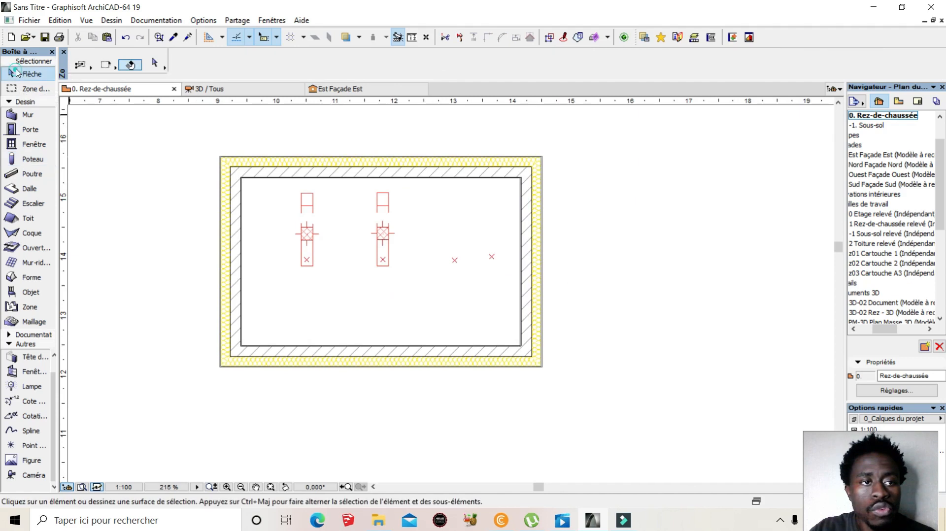
left_click(256, 179)
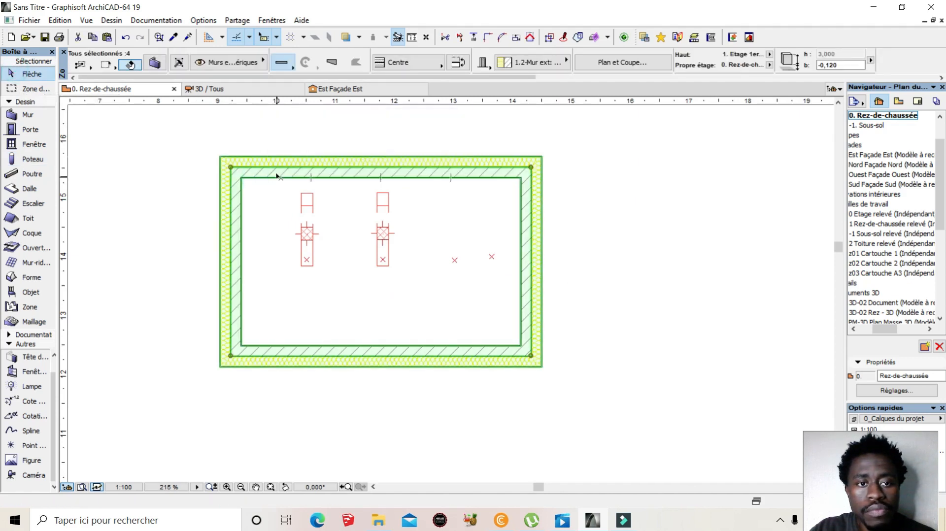
right_click(279, 178)
left_click(312, 186)
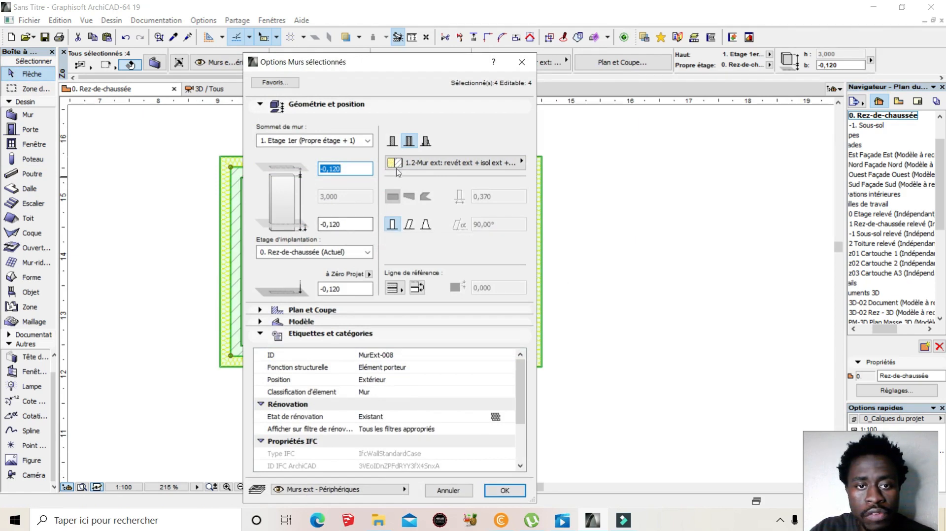
left_click(393, 142)
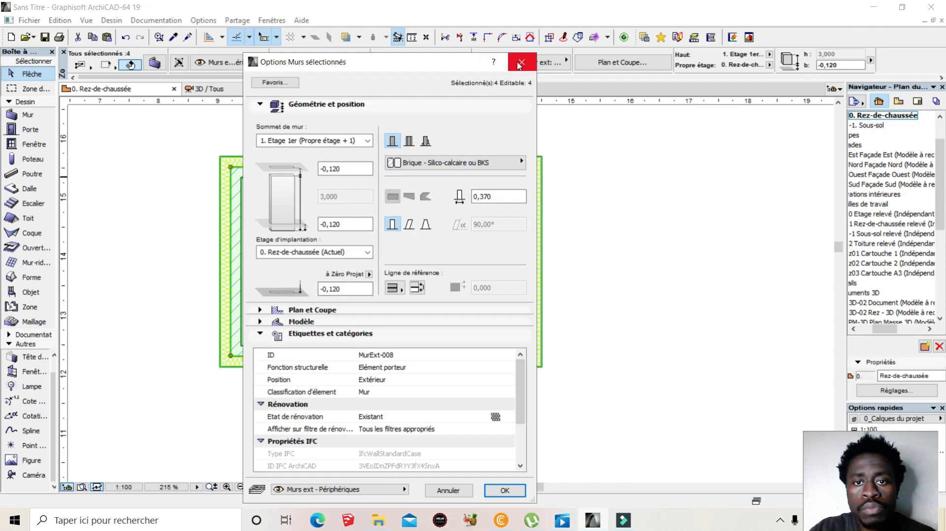
key("Return")
Place three columns in a loose row in the empty area east of the walled room.
scroll(341, 190, "down", 3)
scroll(472, 205, "up", 2)
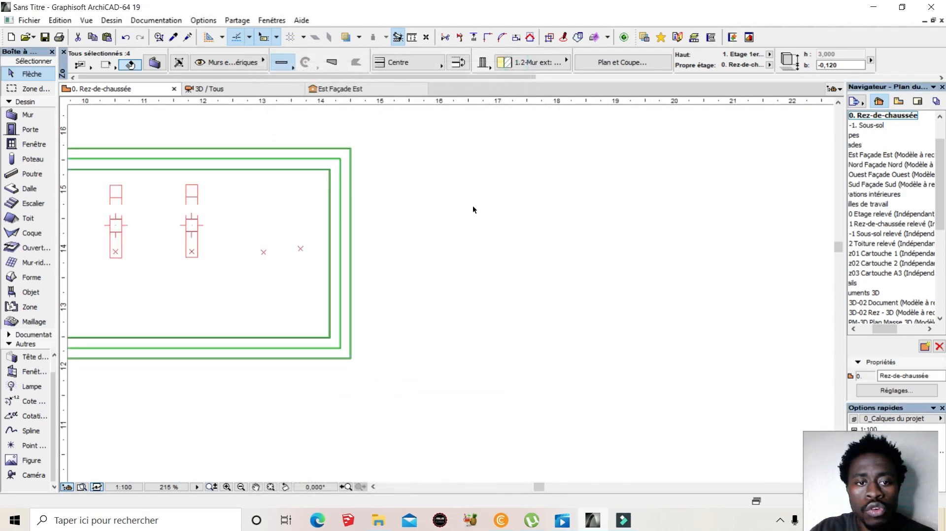
left_click(25, 161)
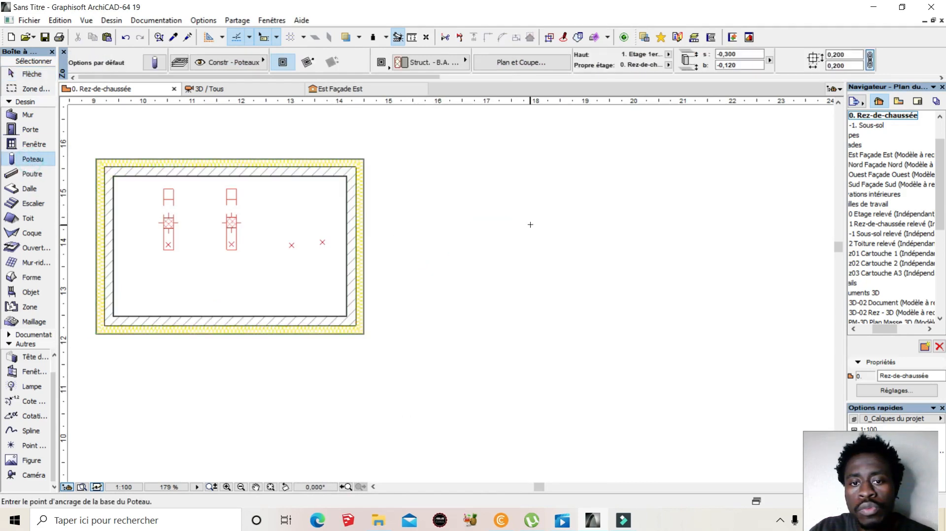
left_click(483, 228)
left_click(520, 230)
left_click(565, 223)
scroll(579, 223, "up", 3)
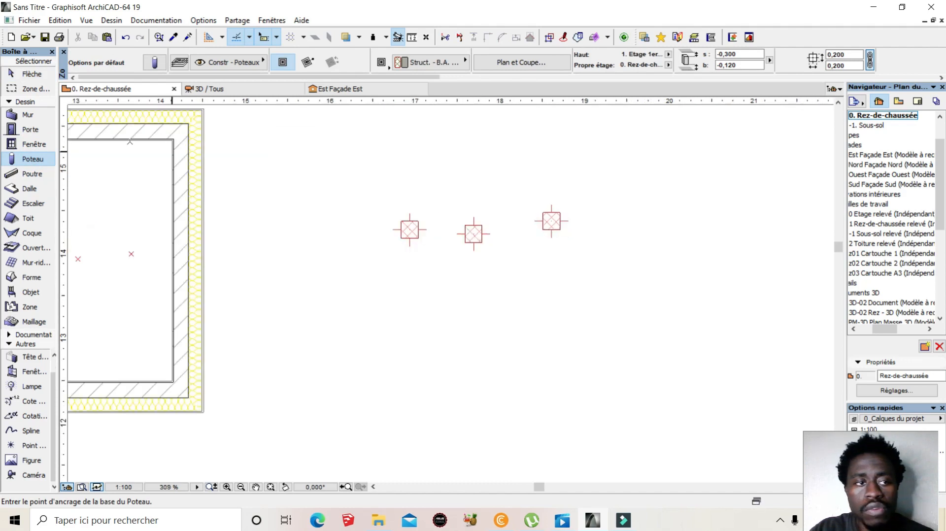
Select the westernmost of the three outside columns and switch it from vertical to slanted in its settings.
left_click(24, 74)
left_click(336, 182)
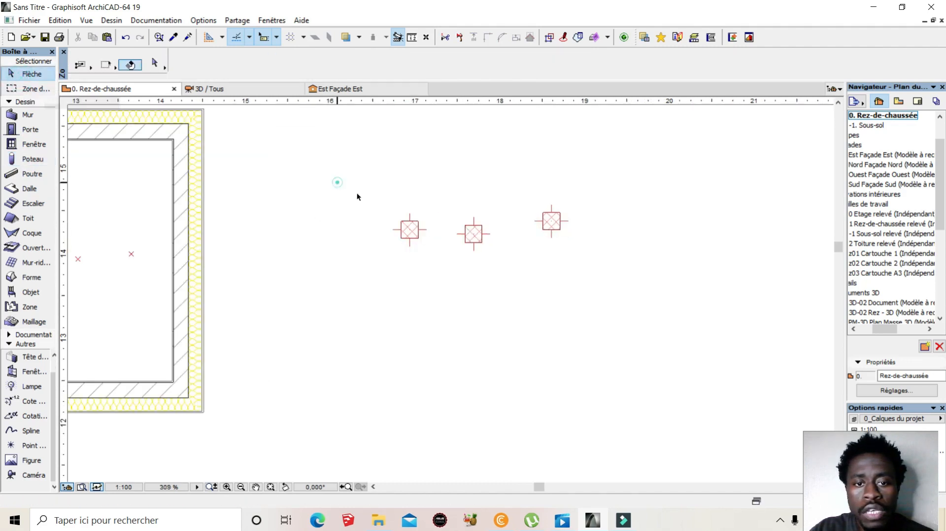
left_click(456, 286)
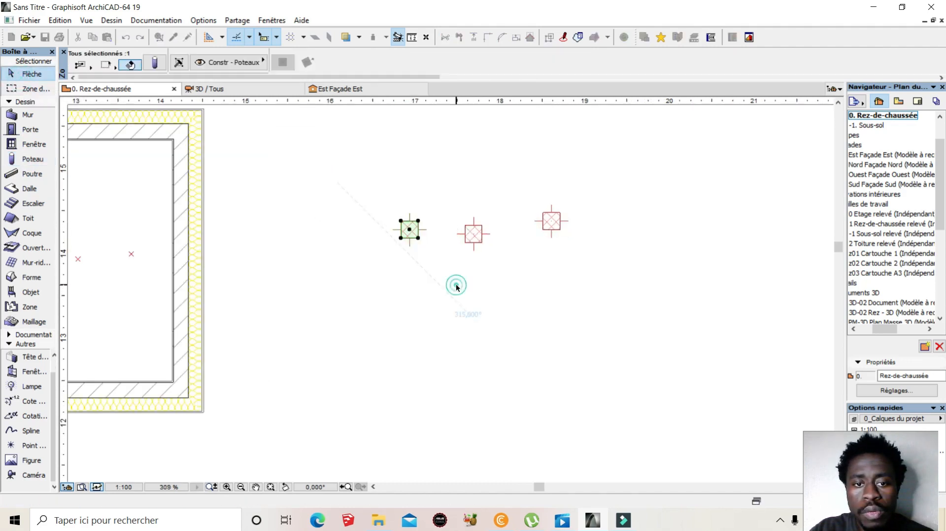
right_click(404, 236)
left_click(428, 230)
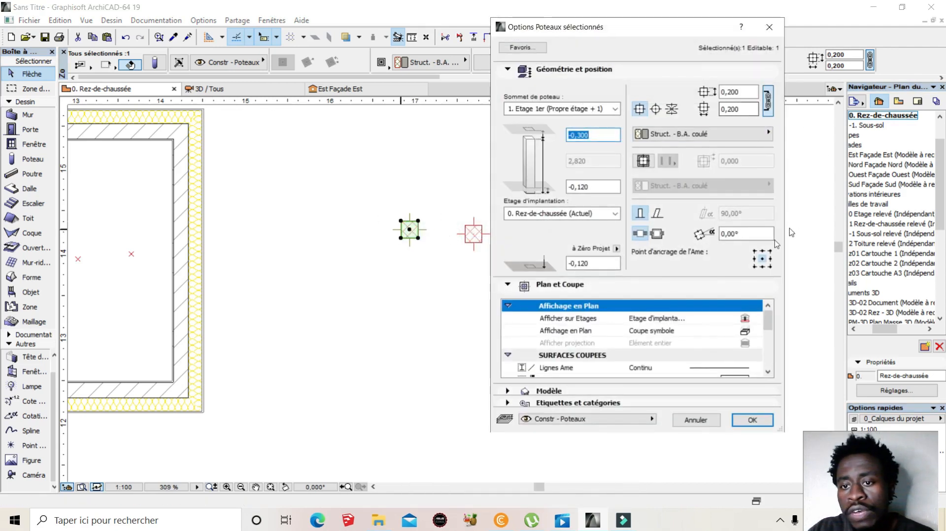
left_click(657, 213)
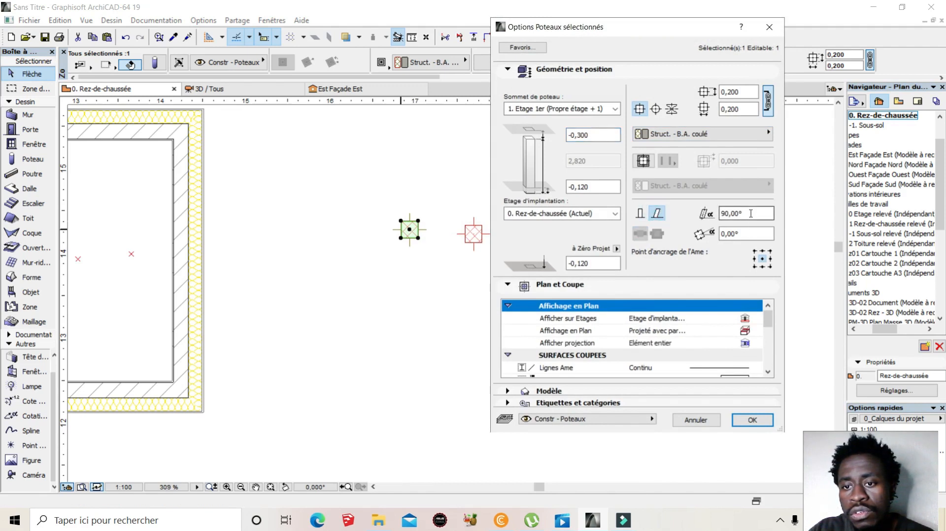
left_click(746, 421)
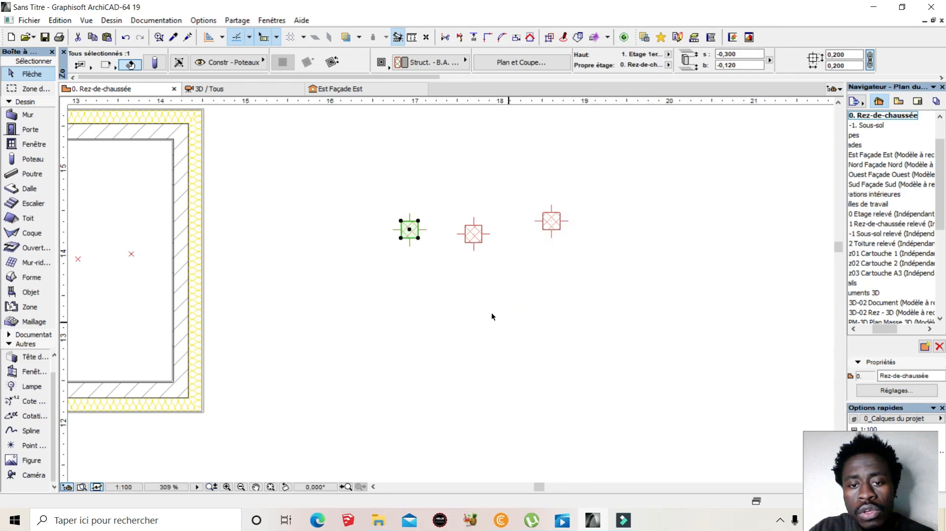
Inspect the three outside columns up close in the 3D view and return to the Rez-de-chaussée plan.
scroll(417, 221, "up", 3)
left_click(233, 90)
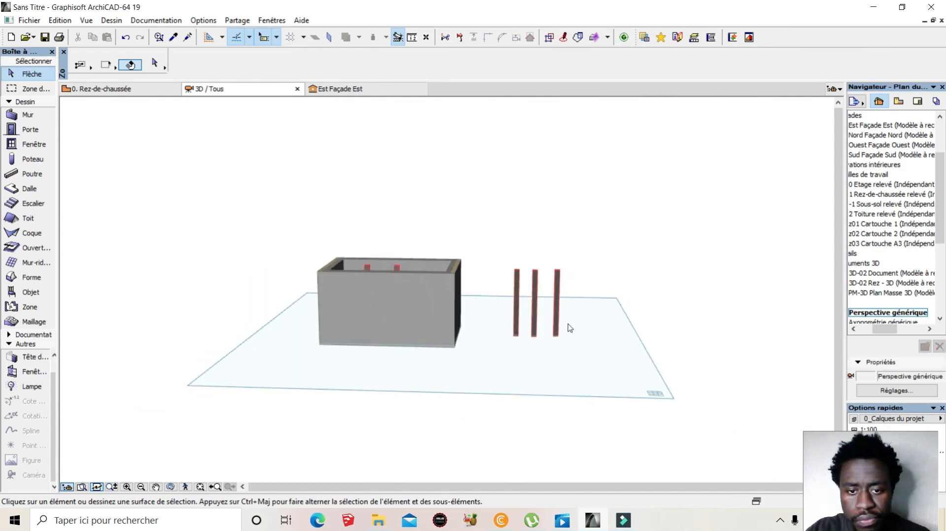
scroll(567, 326, "up", 2)
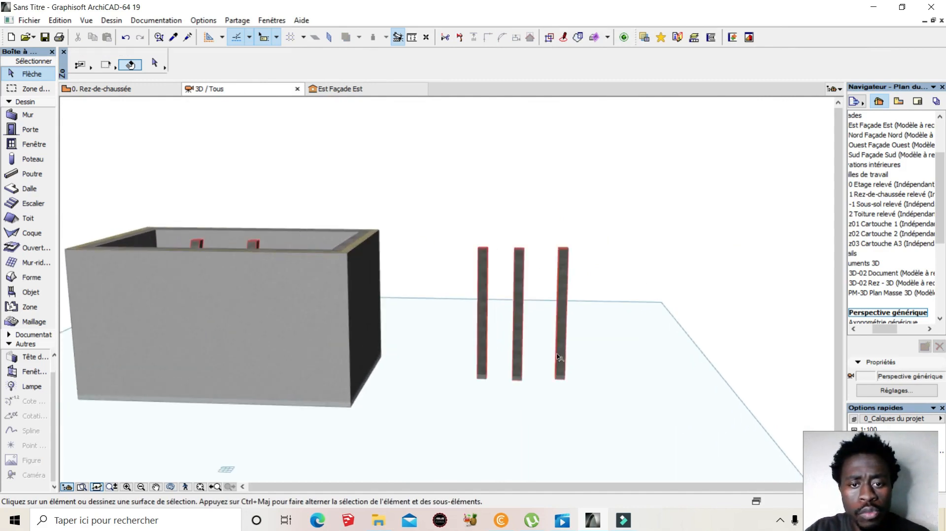
scroll(559, 270, "up", 5)
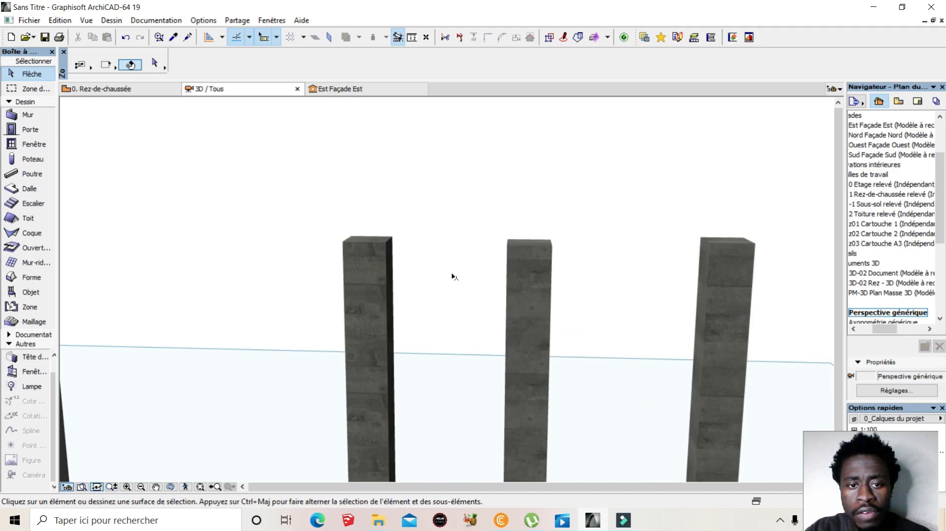
scroll(452, 277, "down", 6)
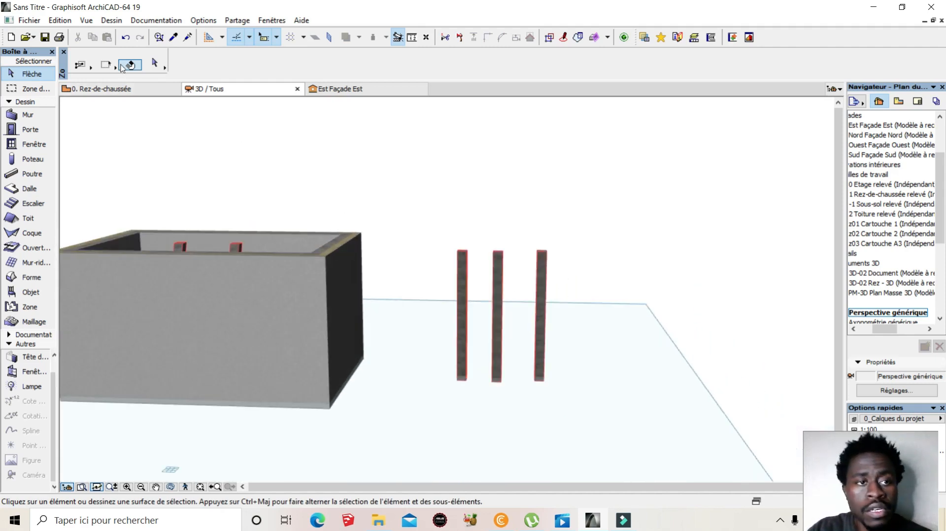
left_click(132, 90)
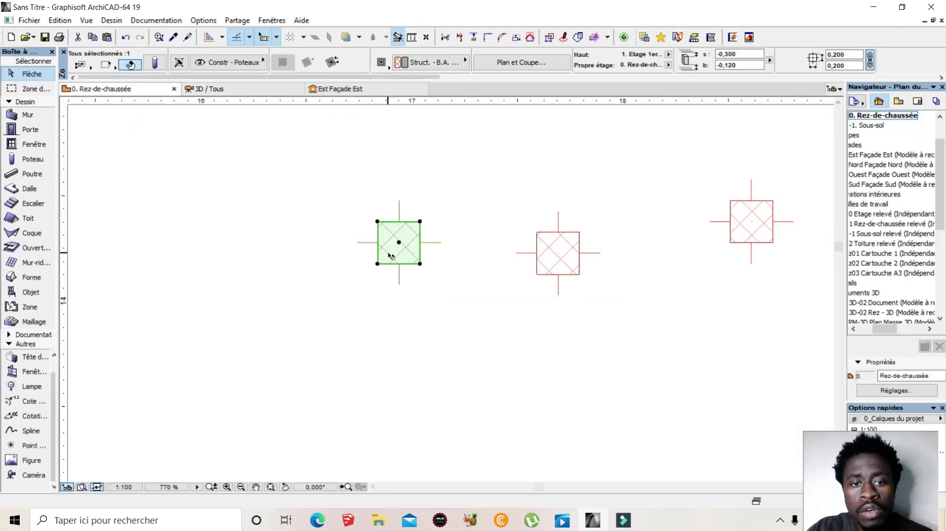
Set the inclination angle of the selected outside column to 20°.
right_click(389, 247)
left_click(454, 230)
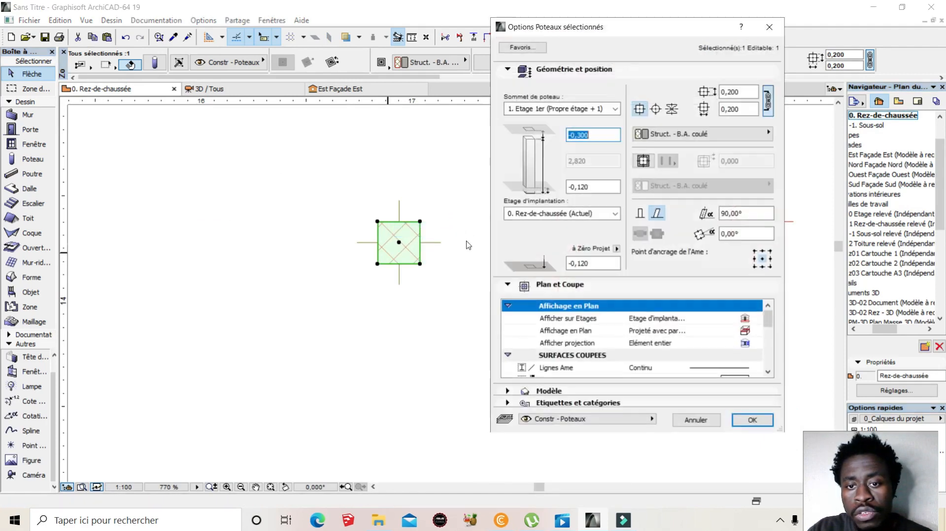
double_click(742, 213)
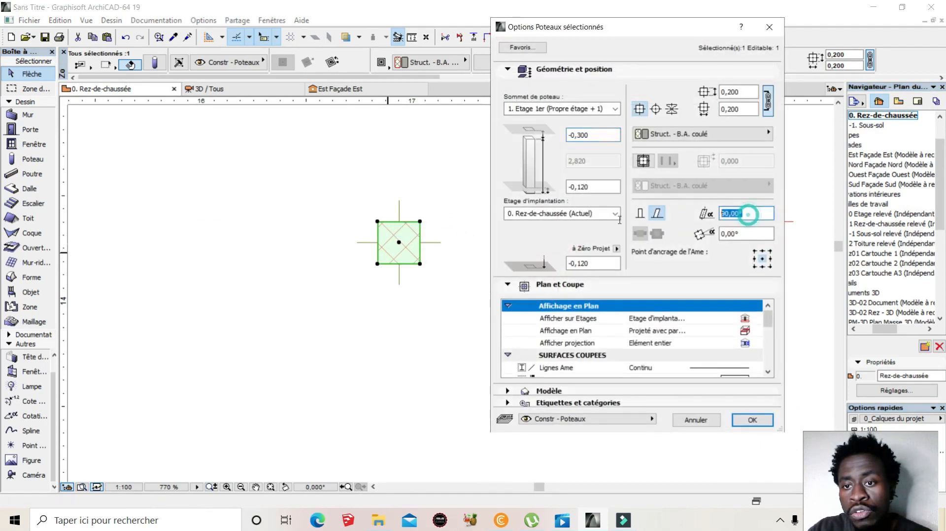
key("BackSpace")
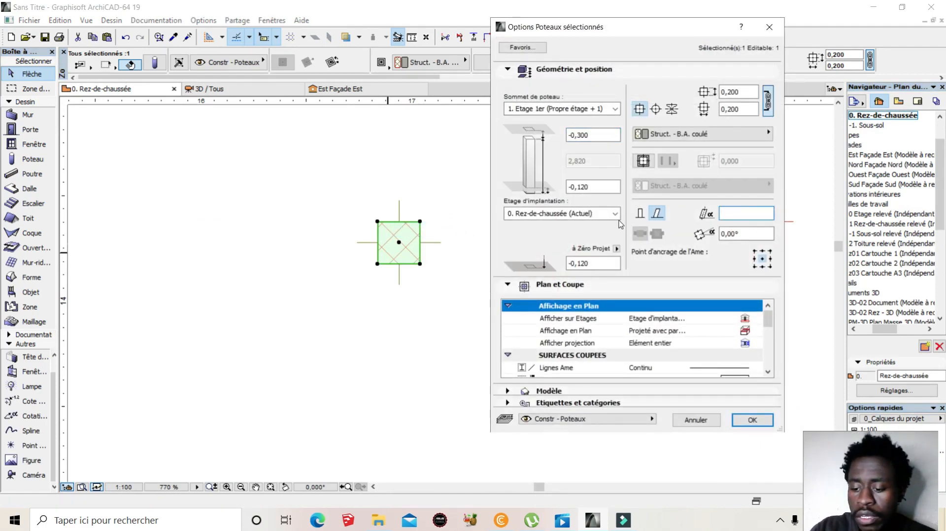
left_click(752, 420)
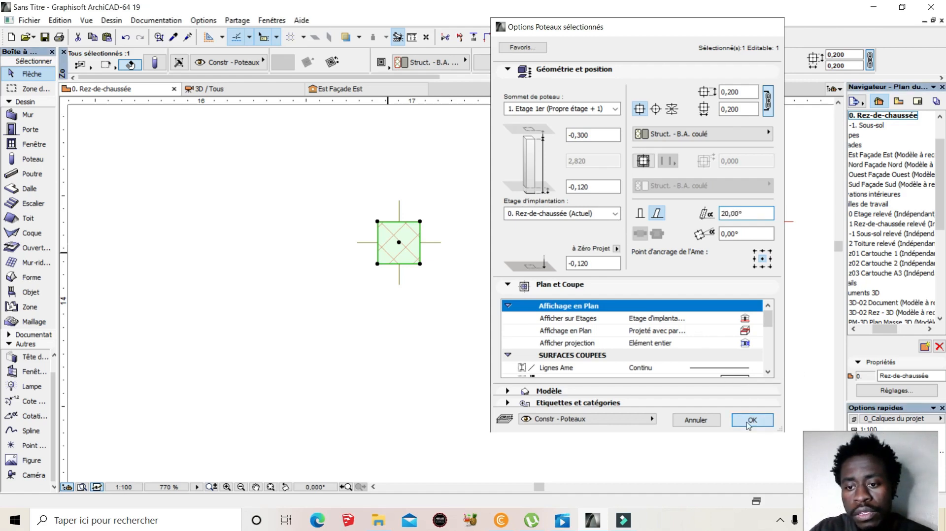
Review the slanted column's plan projection and settings, check it in the 3D view, and return to the Rez-de-chaussée plan.
scroll(419, 278, "down", 3)
left_click(417, 251)
right_click(414, 220)
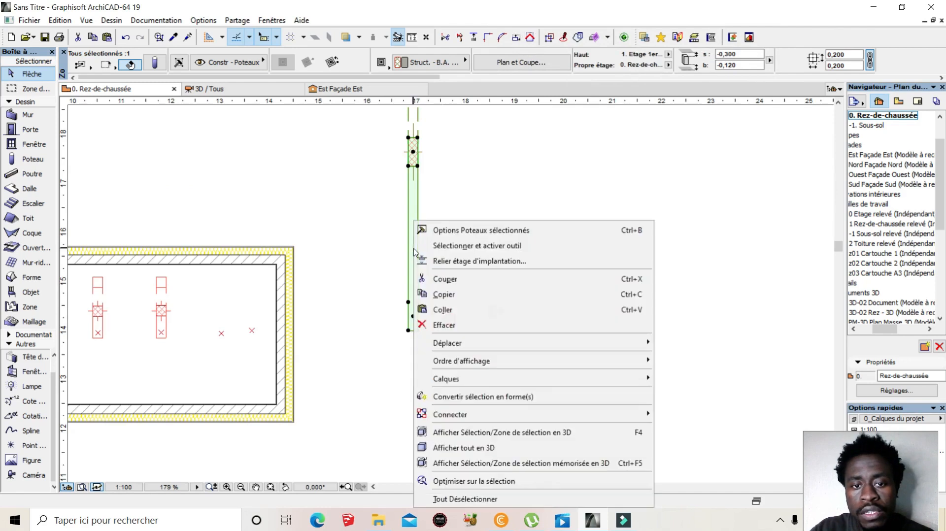
left_click(434, 231)
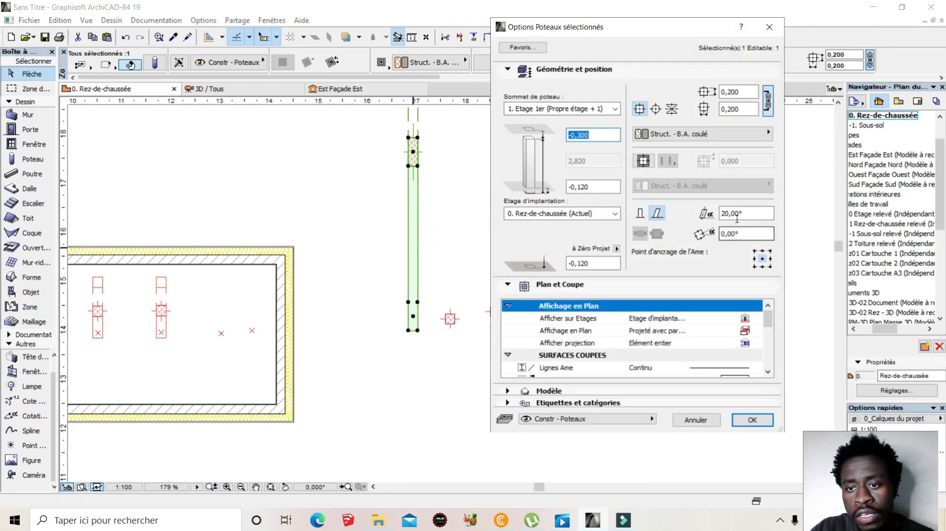
left_click(711, 420)
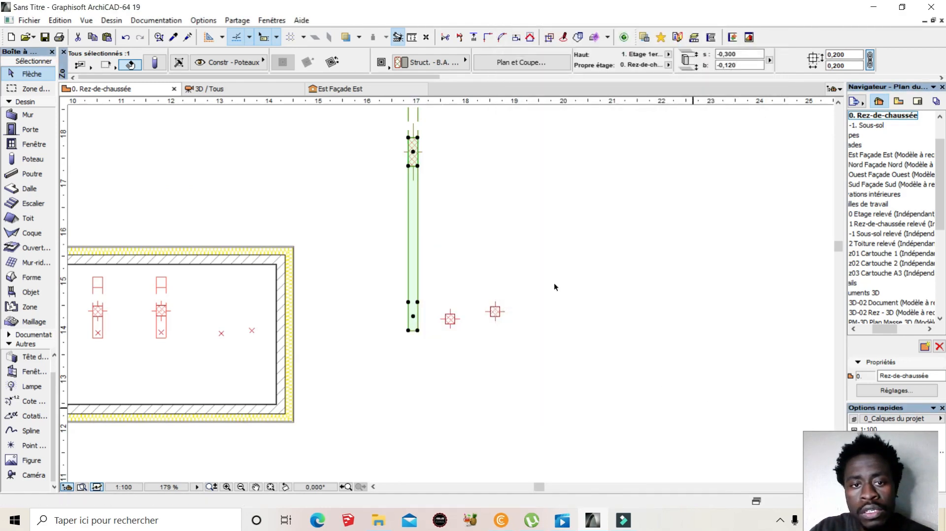
left_click(238, 87)
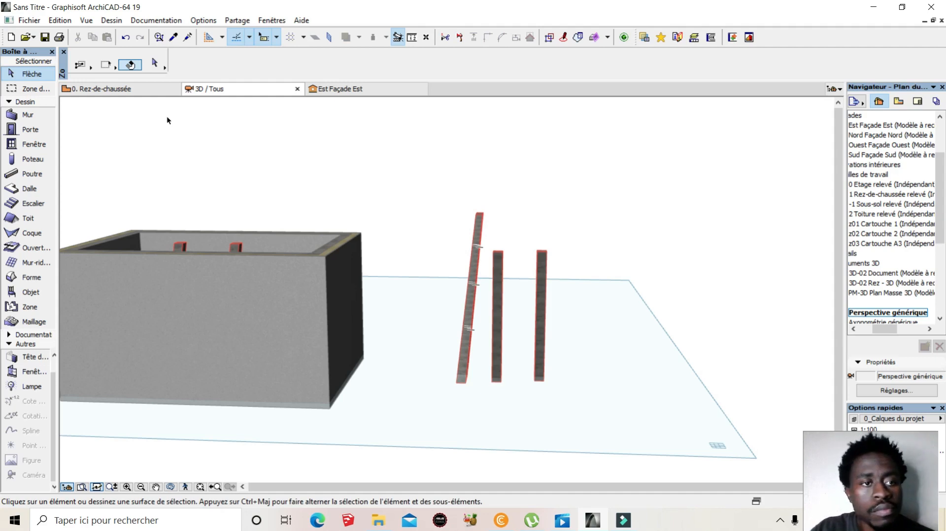
left_click(139, 91)
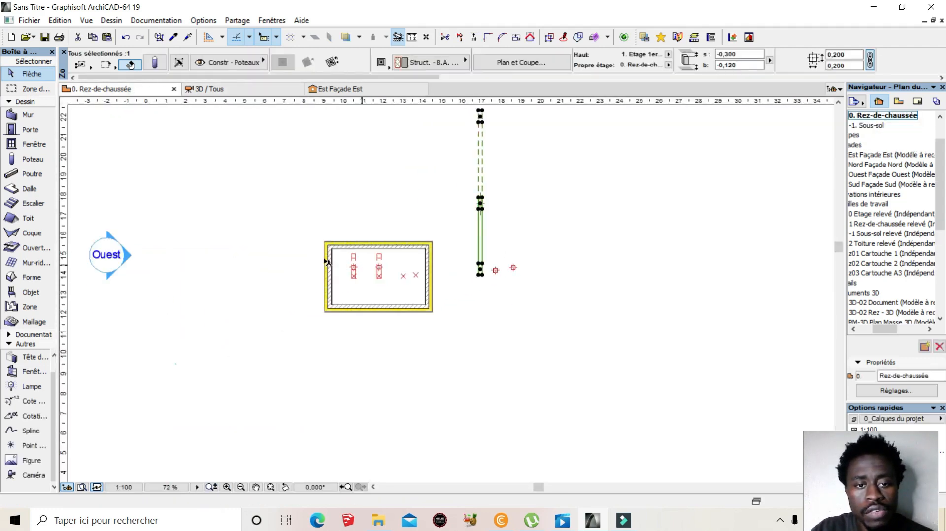
In the selected westernmost outside column's settings, try the complex profile and rectangular section shapes and set the section to circular.
scroll(512, 206, "up", 2)
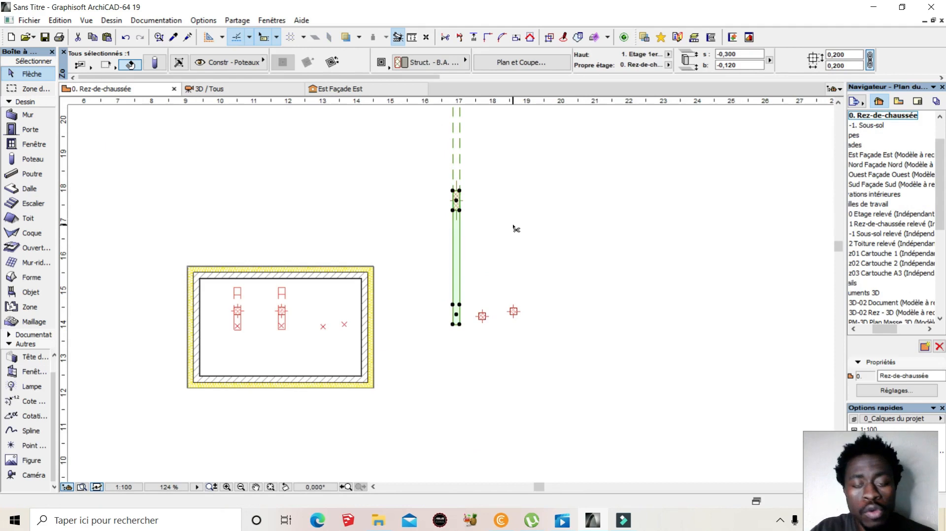
scroll(480, 312, "up", 6)
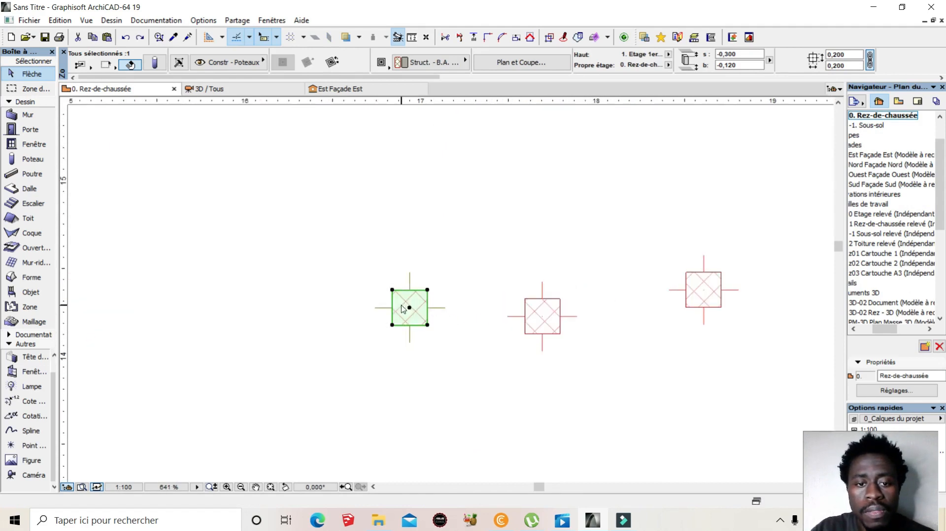
right_click(406, 308)
left_click(492, 29)
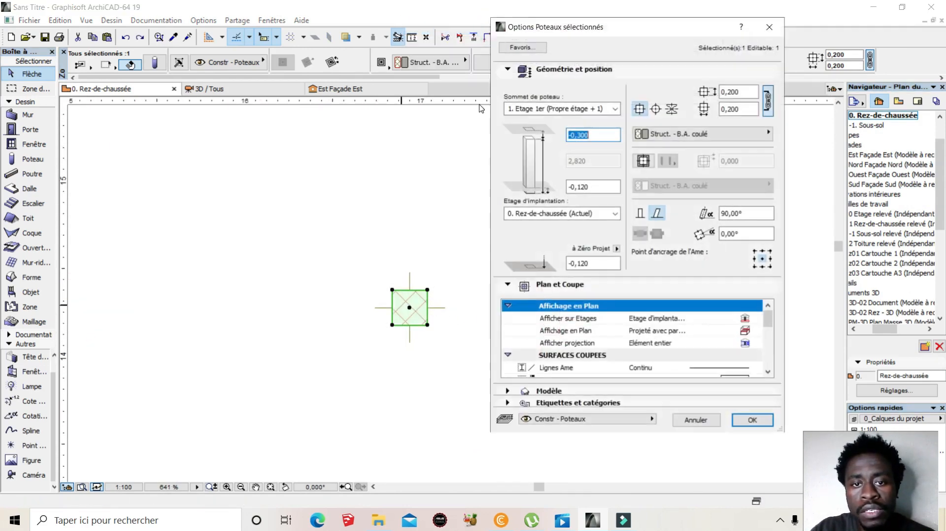
left_click_drag(690, 23, 430, 9)
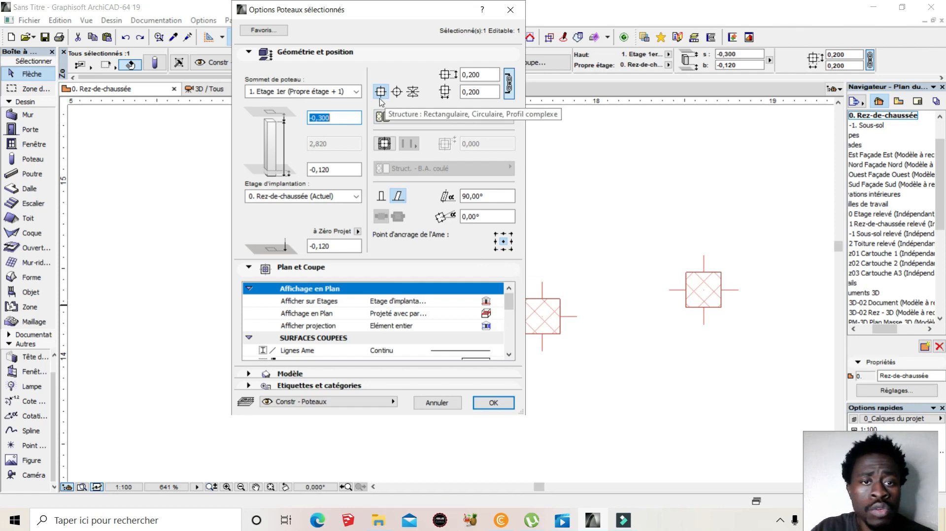
left_click(396, 91)
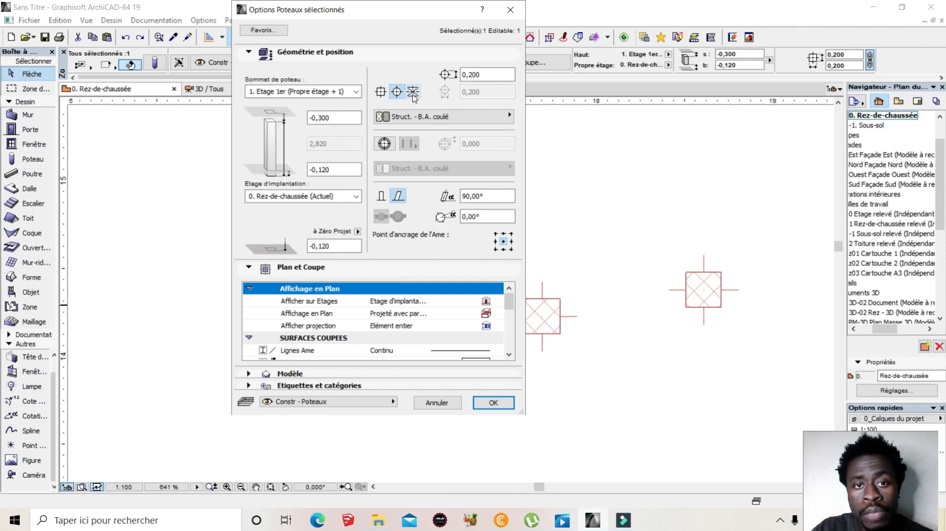
left_click(413, 93)
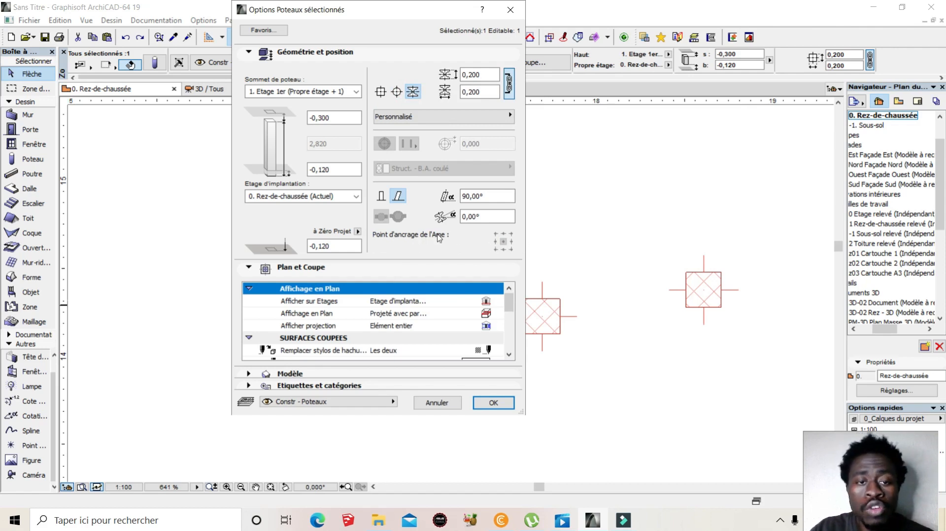
left_click(380, 91)
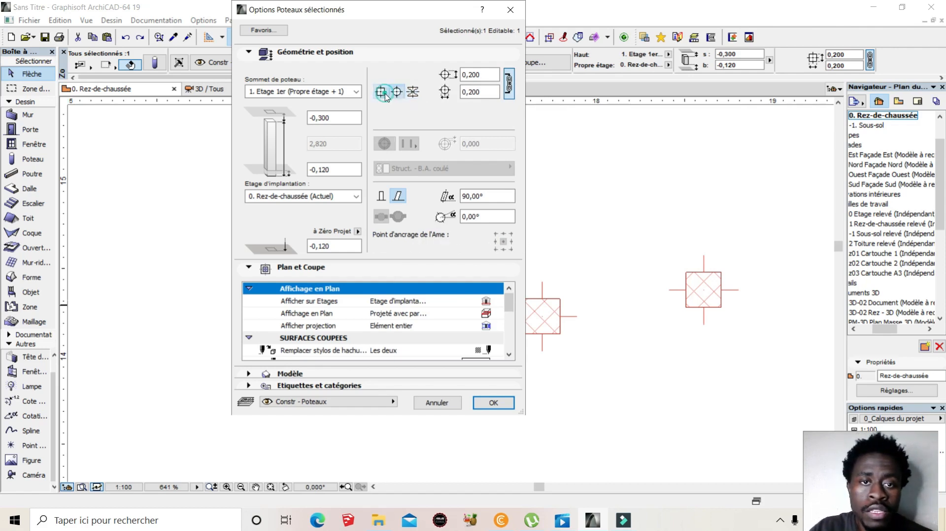
left_click(397, 92)
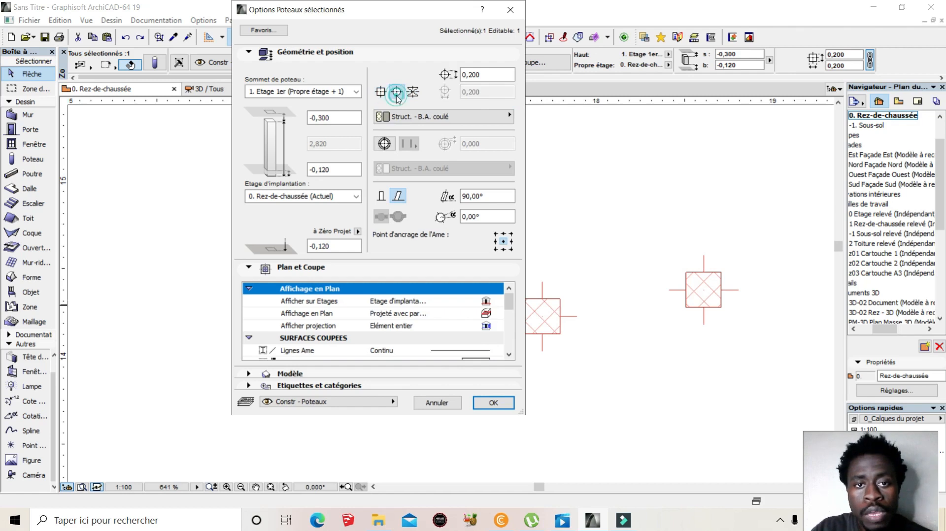
Move the column's core anchor point to the middle-left position and view the reference levels available for its base elevation.
left_click(496, 241)
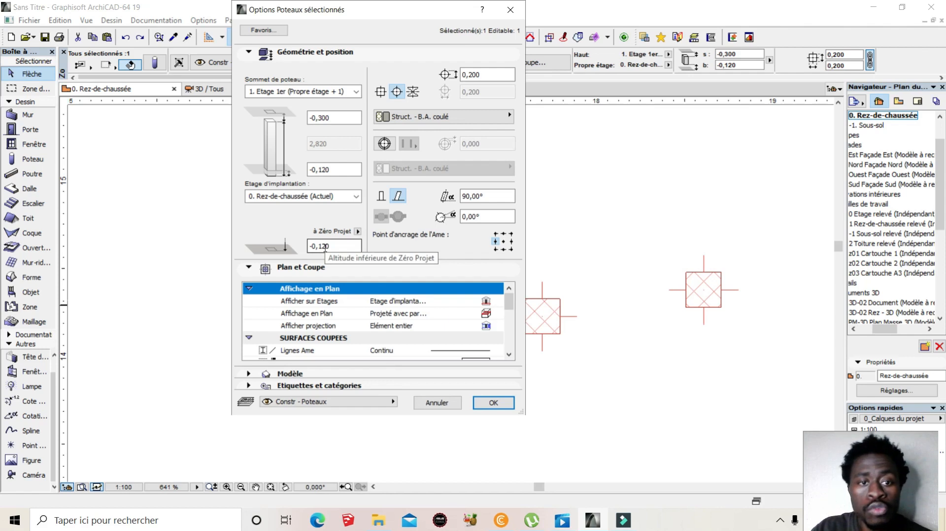
left_click(359, 232)
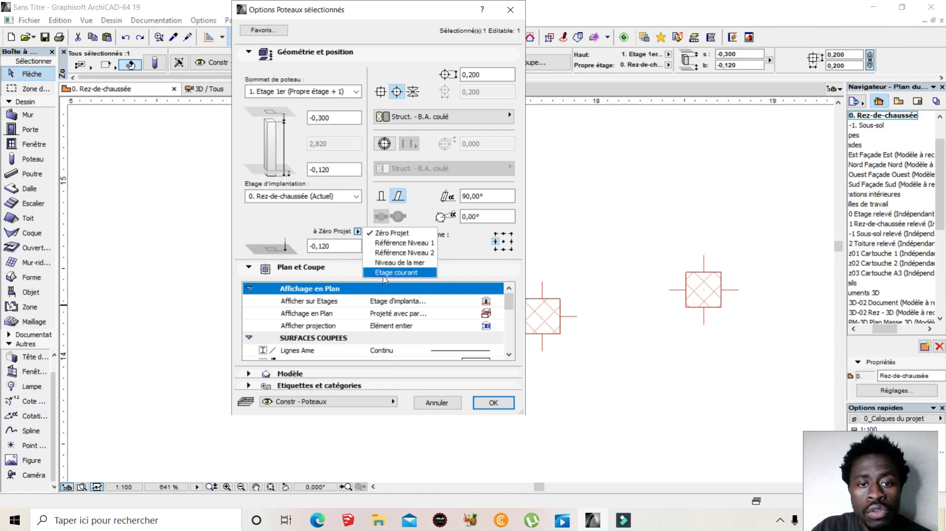
left_click(456, 246)
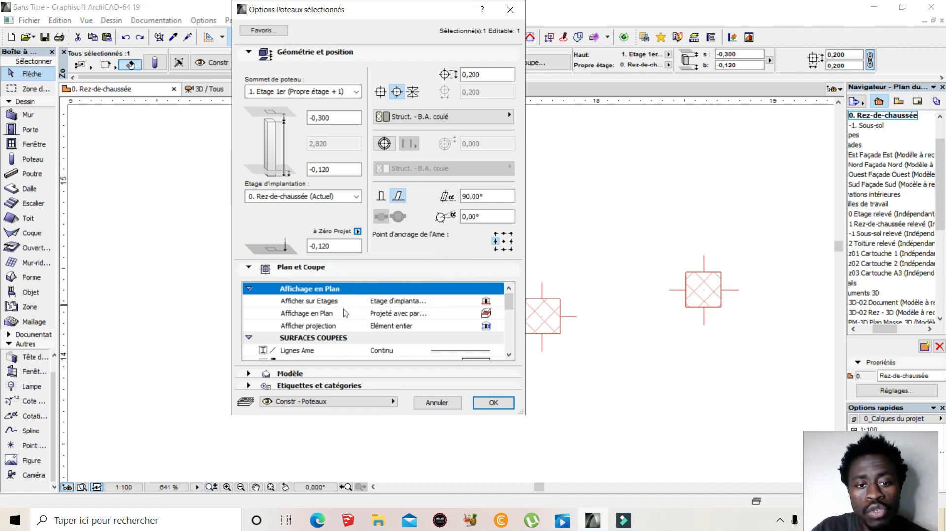
Review the Afficher sur Etages and Affichage en Plan options available for the column.
left_click(409, 301)
left_click(498, 301)
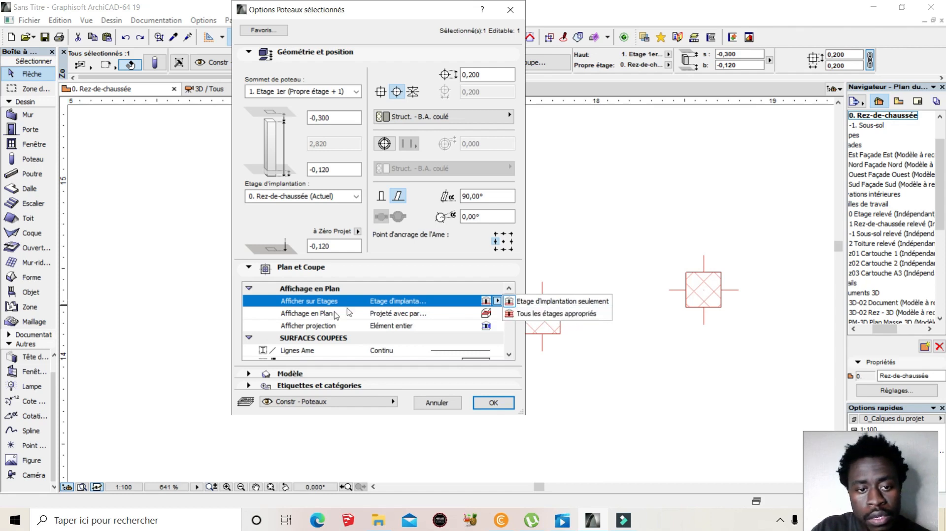
left_click(311, 310)
left_click(317, 313)
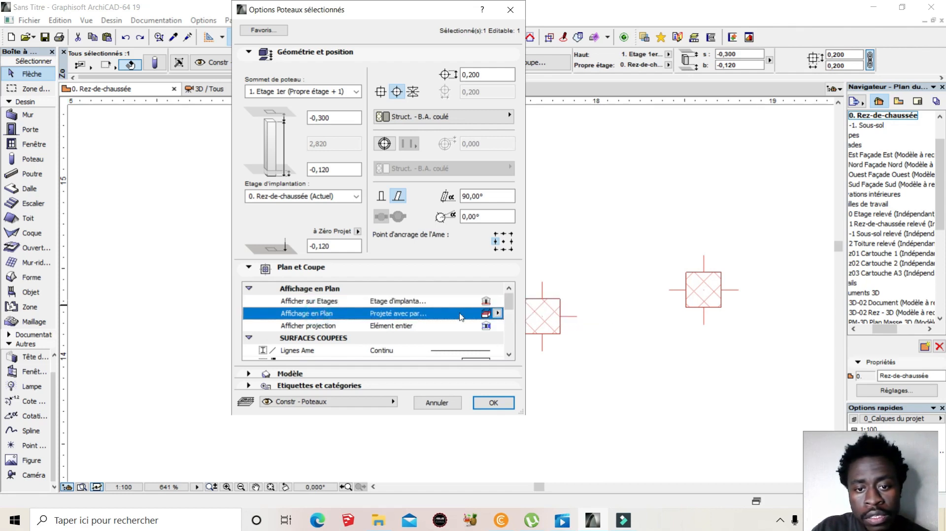
left_click(498, 313)
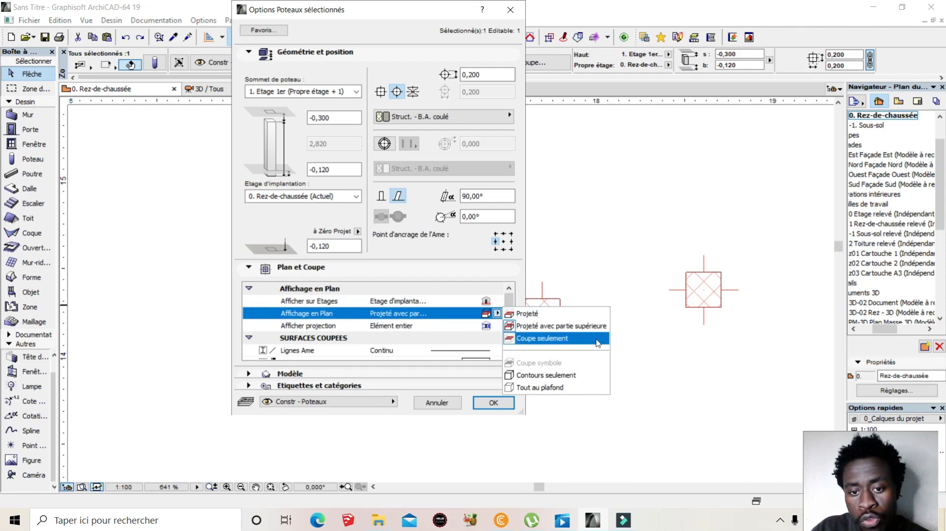
left_click(547, 311)
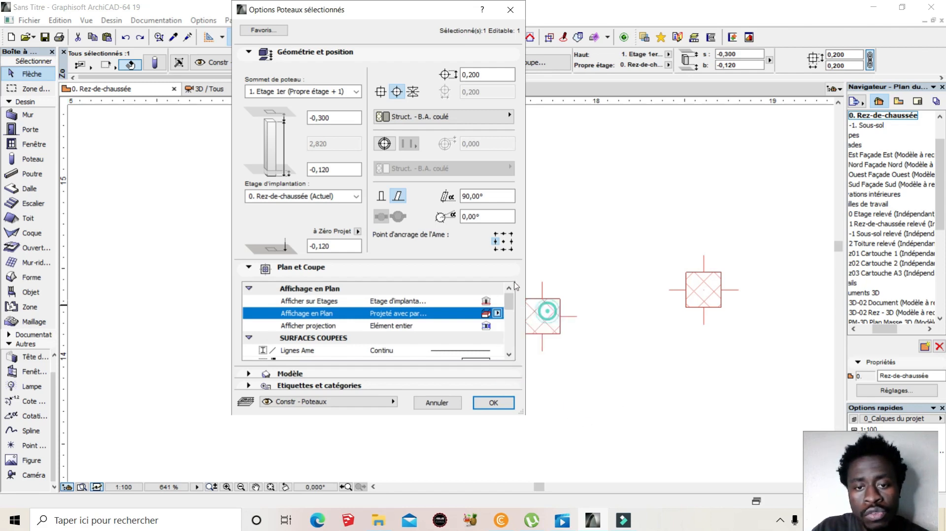
Examine the column's cut-surface and contour line and pen settings under Plan et Coupe.
left_click(509, 268)
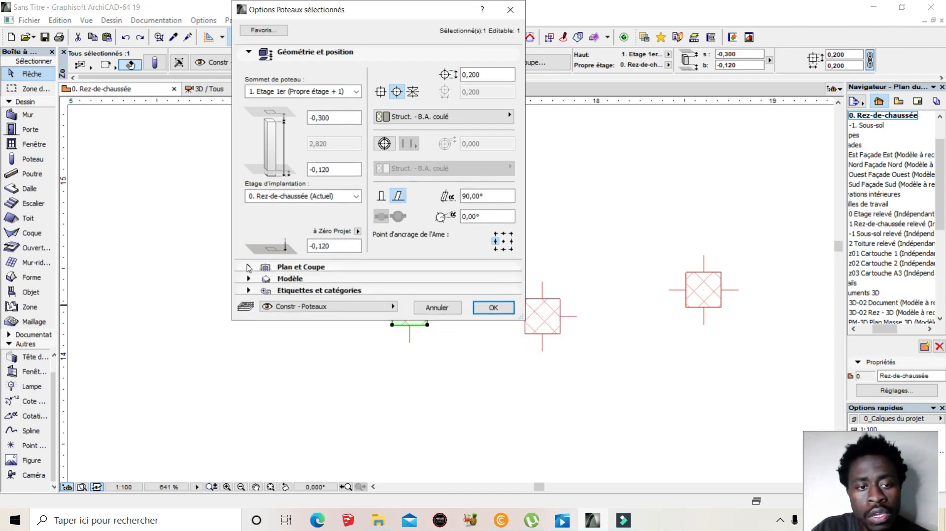
left_click(274, 271)
scroll(468, 331, "down", 2)
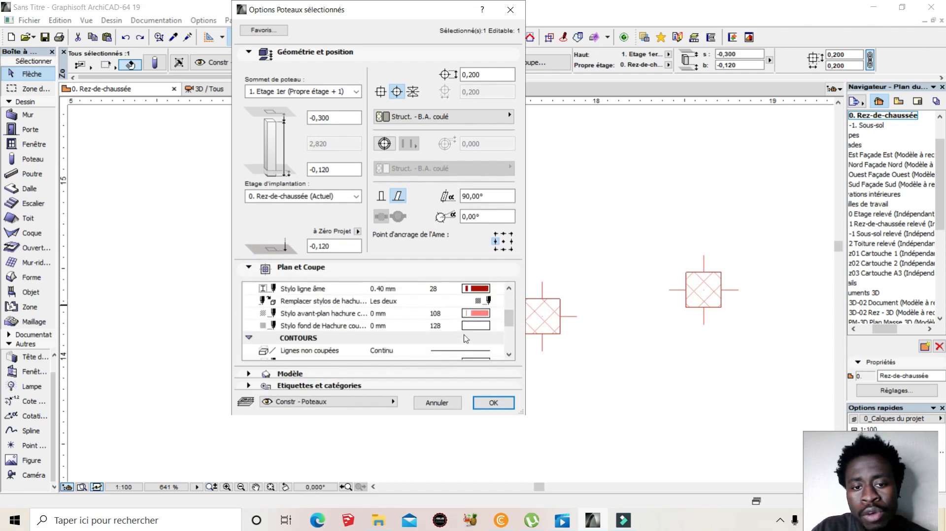
scroll(344, 327, "down", 1)
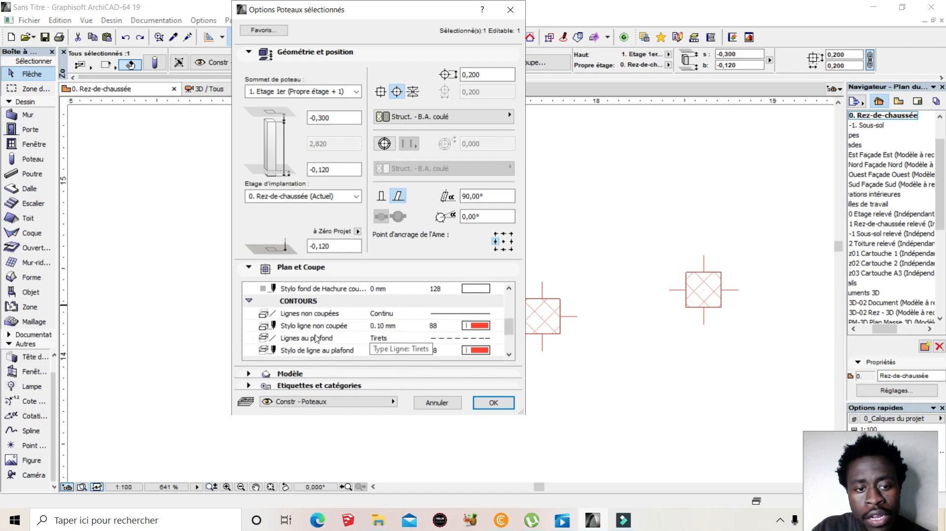
scroll(373, 329, "down", 3)
scroll(310, 335, "up", 1)
scroll(310, 335, "up", 3)
left_click(249, 267)
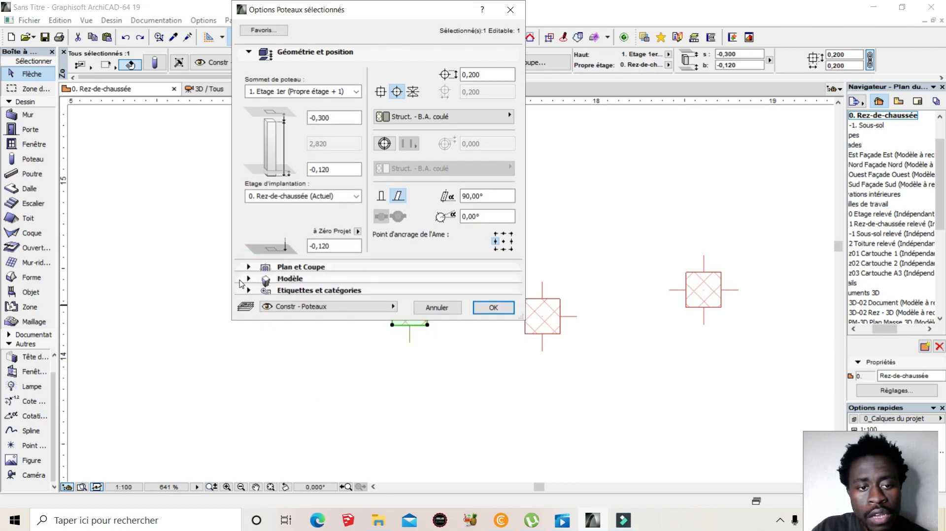
Override the column's model surface with the Brique - appareil américain material.
left_click(248, 279)
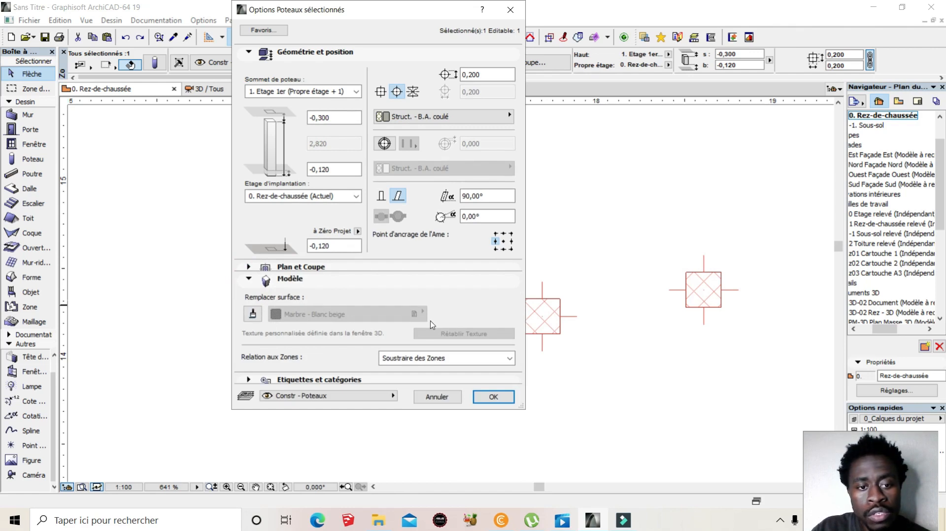
left_click(253, 313)
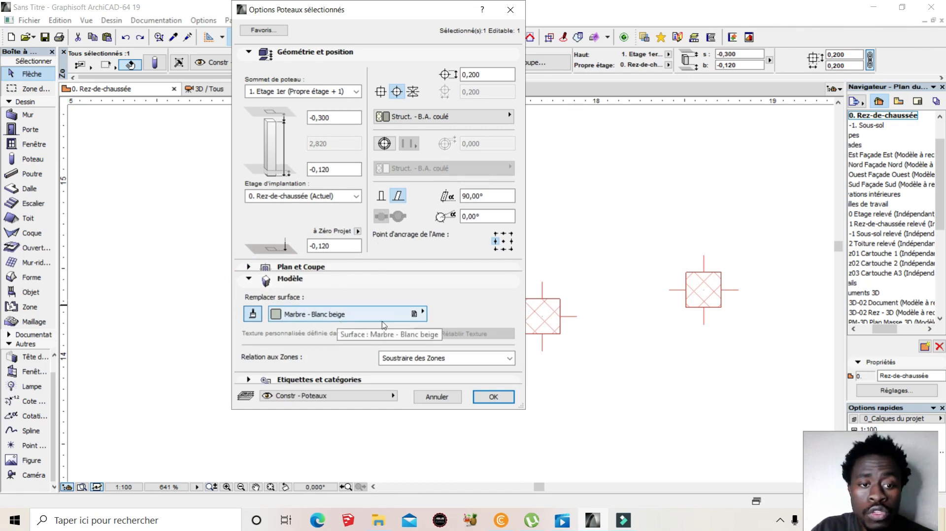
left_click(367, 314)
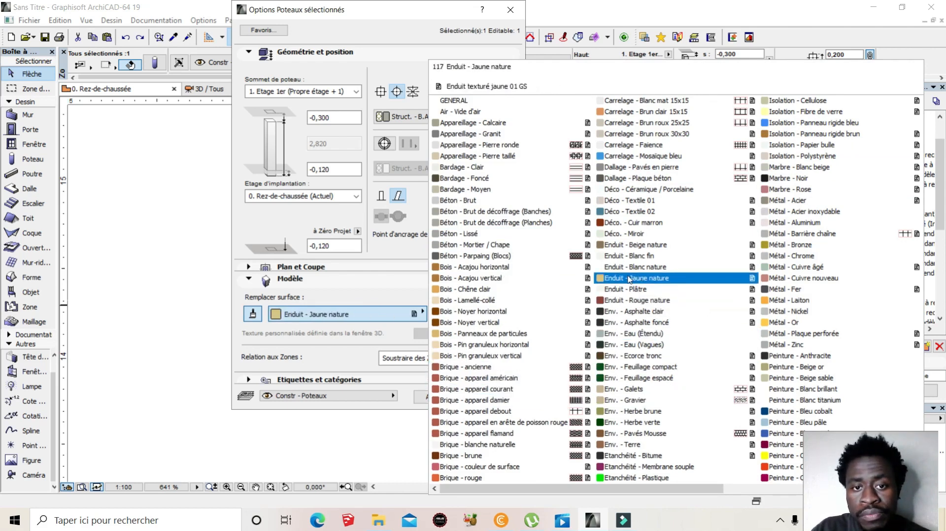
left_click(493, 379)
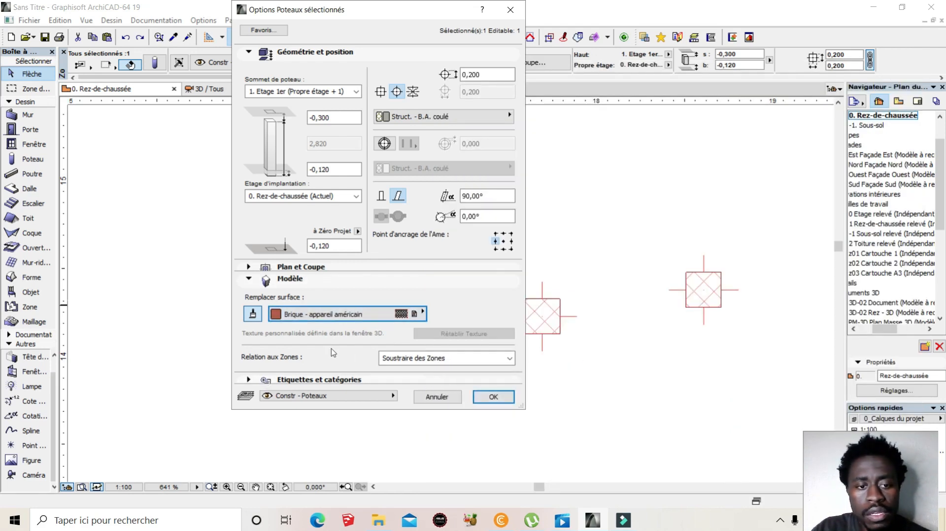
left_click(428, 284)
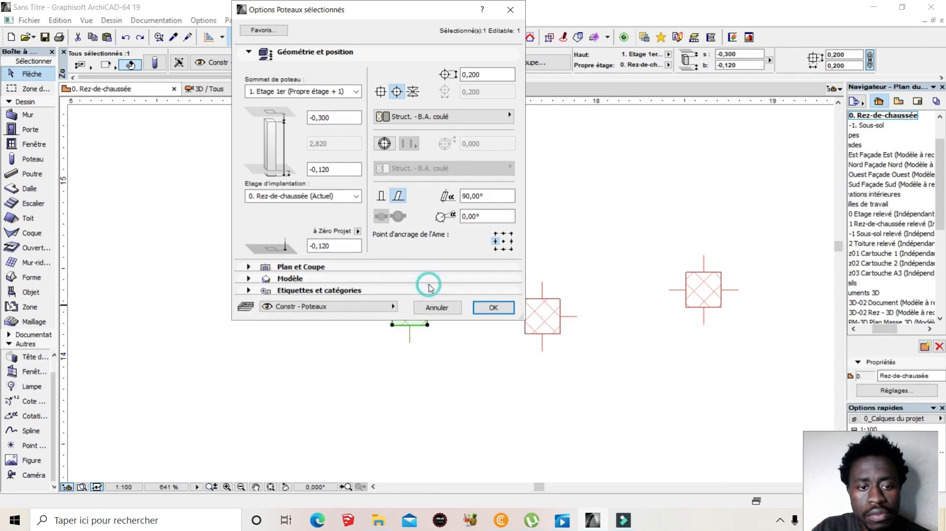
Review the column's classification and IFC properties, keep the Constr - Poteaux layer, and apply the column settings.
left_click(250, 291)
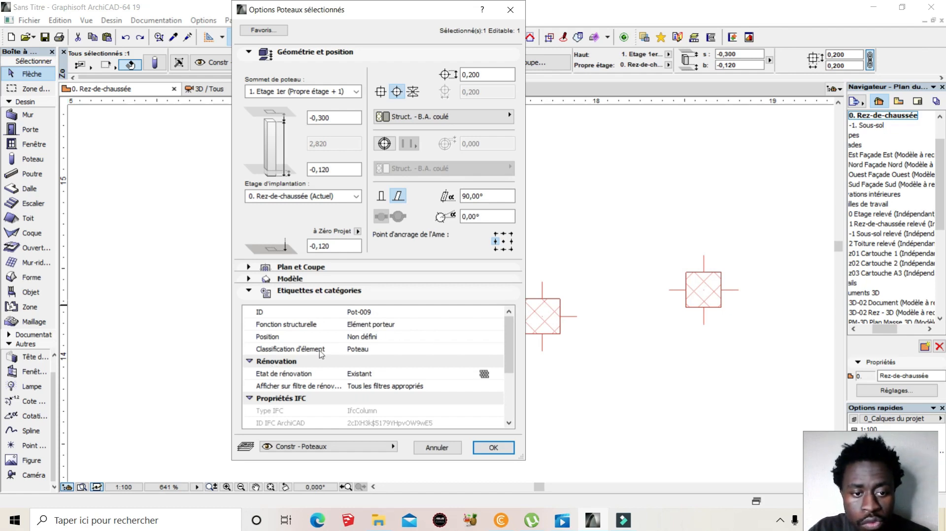
scroll(356, 348, "down", 1)
scroll(356, 348, "down", 1)
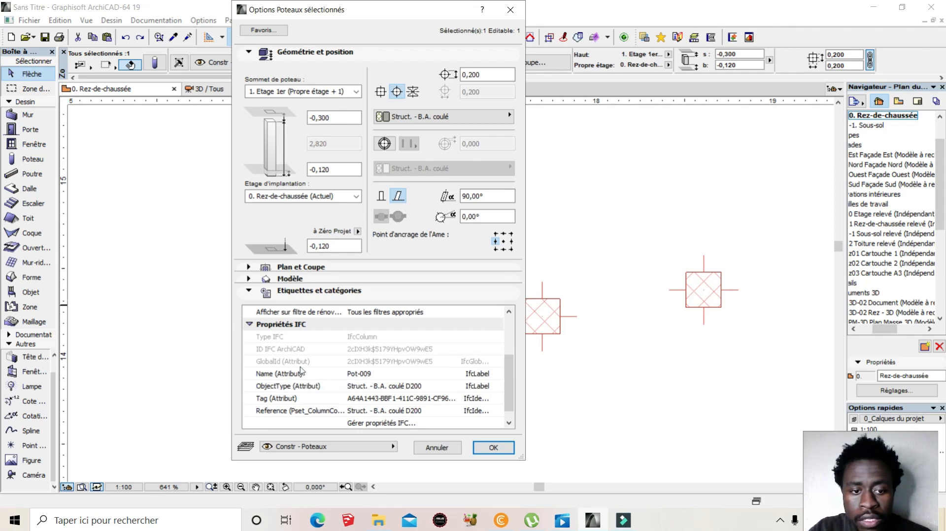
scroll(379, 377, "down", 1)
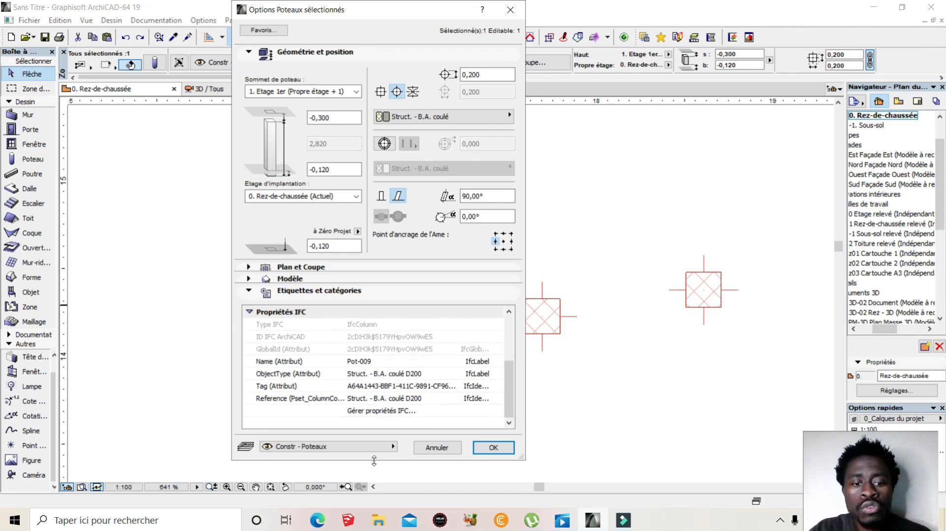
left_click(387, 449)
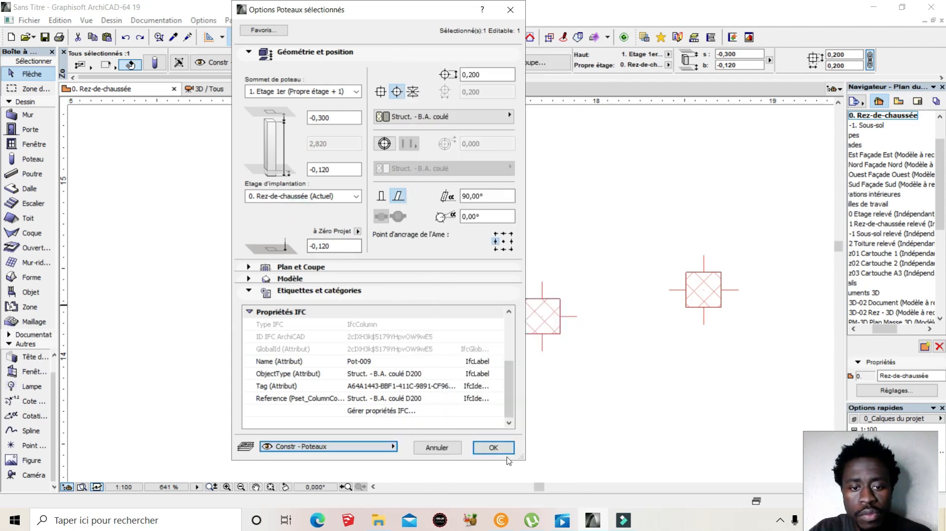
left_click(494, 448)
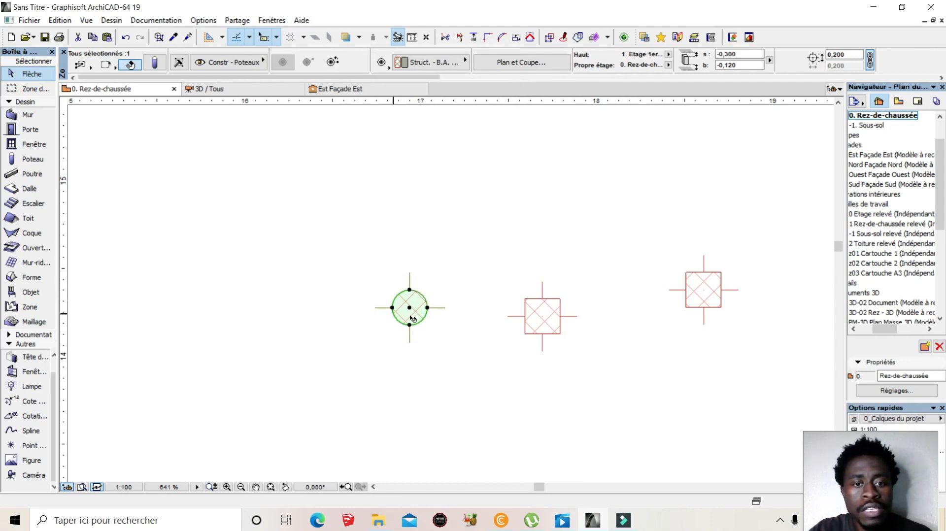
right_click(411, 317)
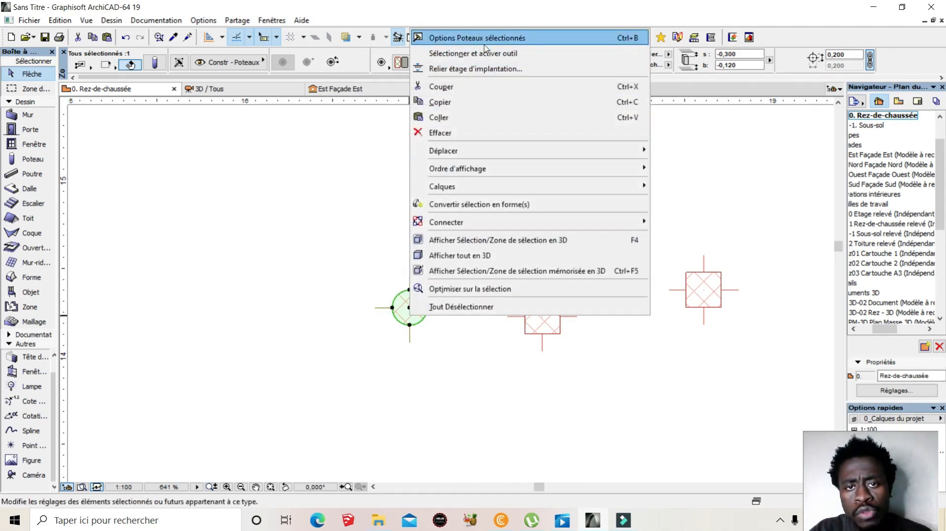
left_click(485, 41)
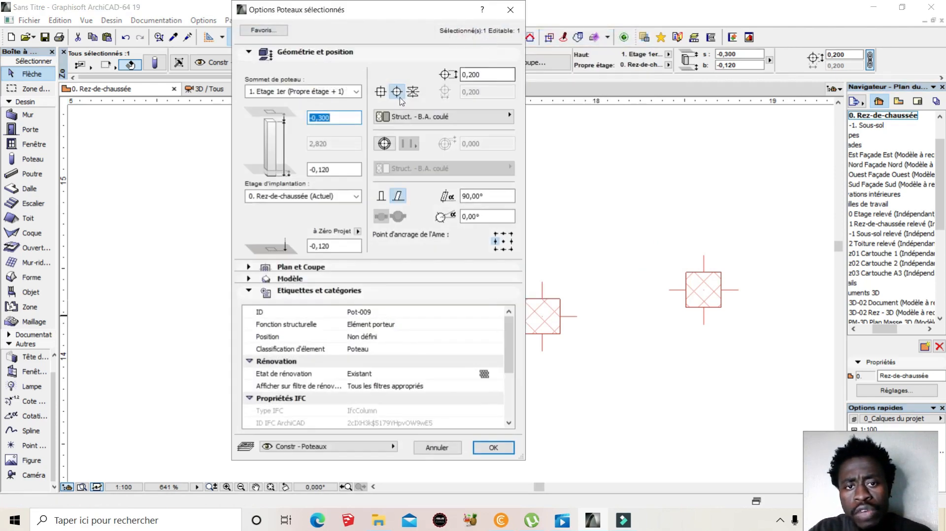
left_click_drag(426, 12, 260, 34)
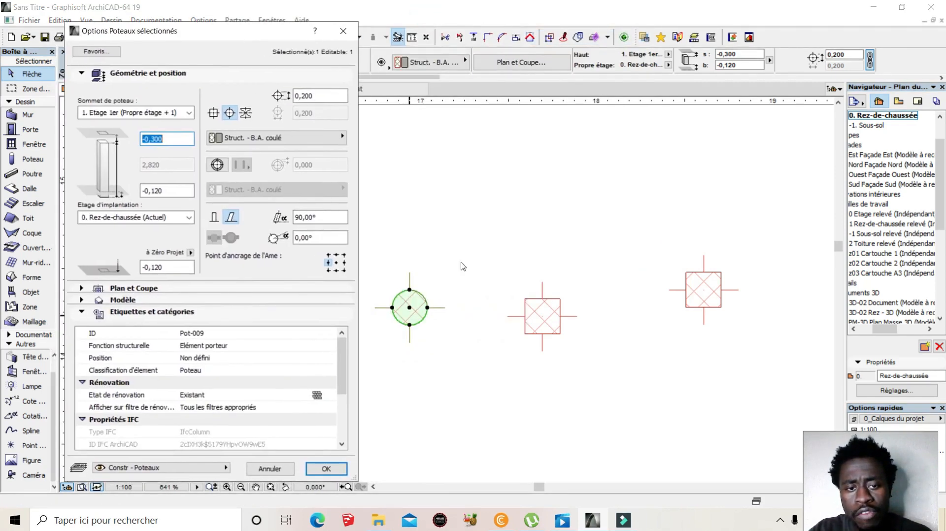
left_click(343, 30)
Inspect the round column's brick surface in the 3D view.
left_click(239, 89)
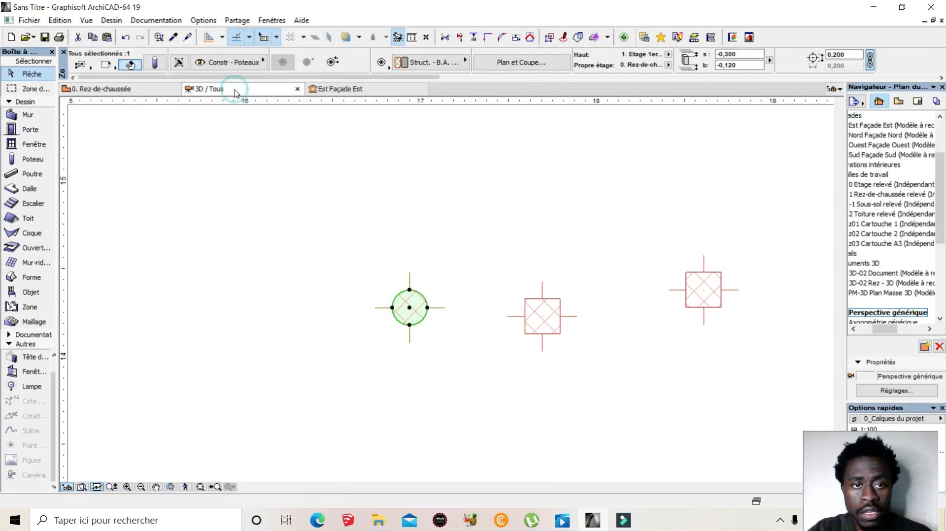
scroll(466, 253, "up", 8)
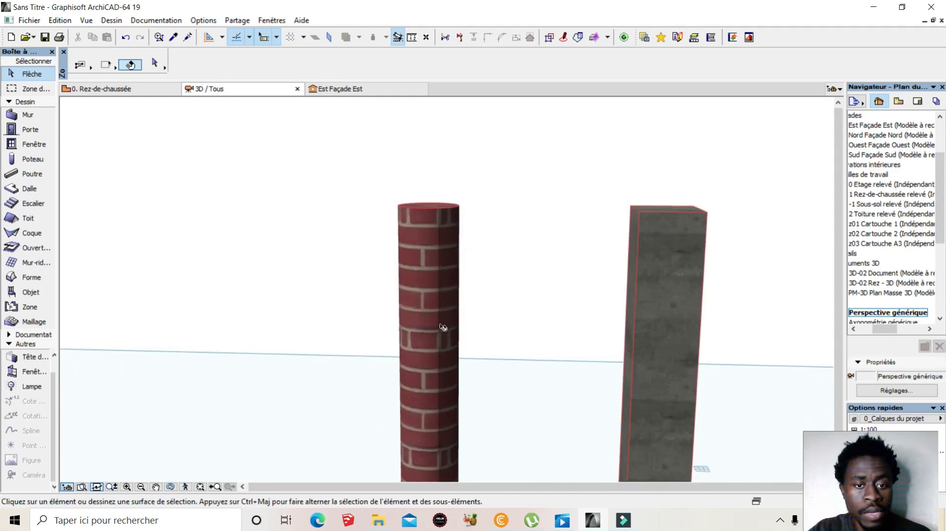
scroll(433, 285, "down", 8)
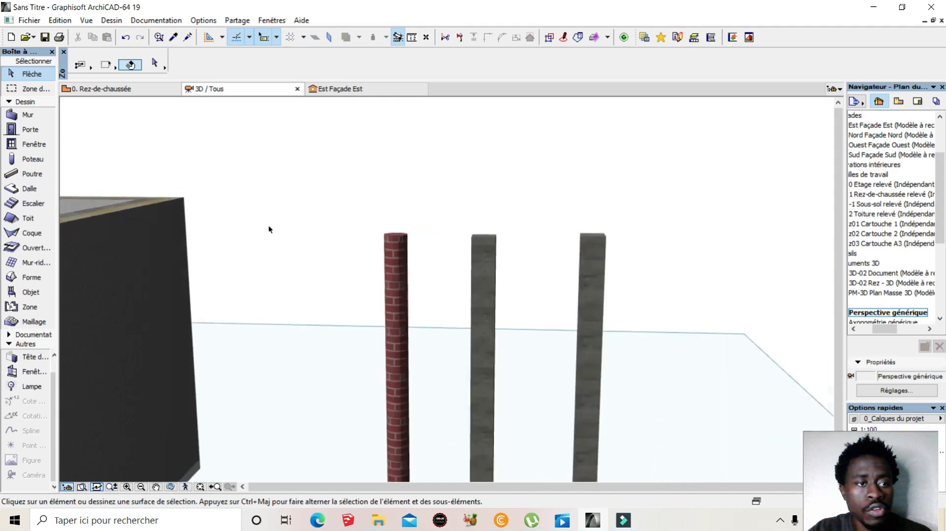
Change the round column on the Rez-de-chaussée plan to a complex profile section using the IPEA300 profile.
left_click(110, 91)
left_click(413, 308)
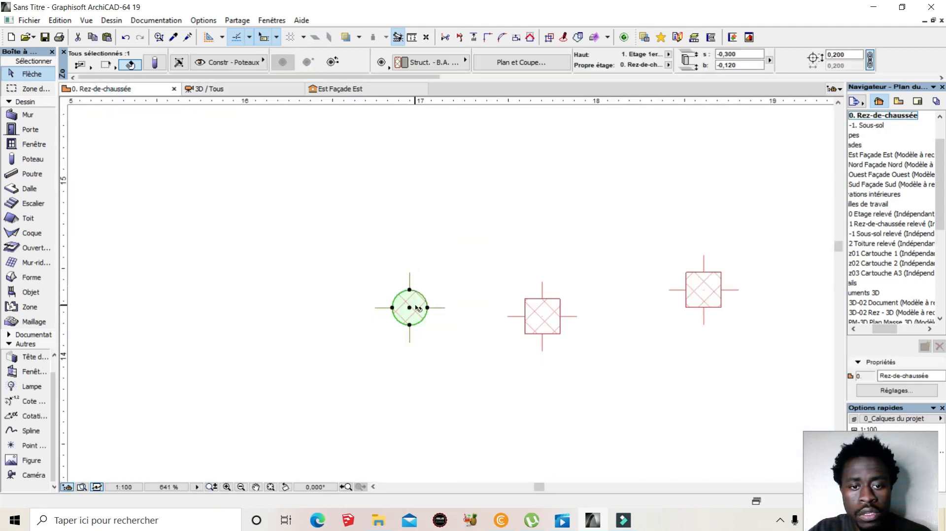
right_click(416, 309)
left_click(508, 27)
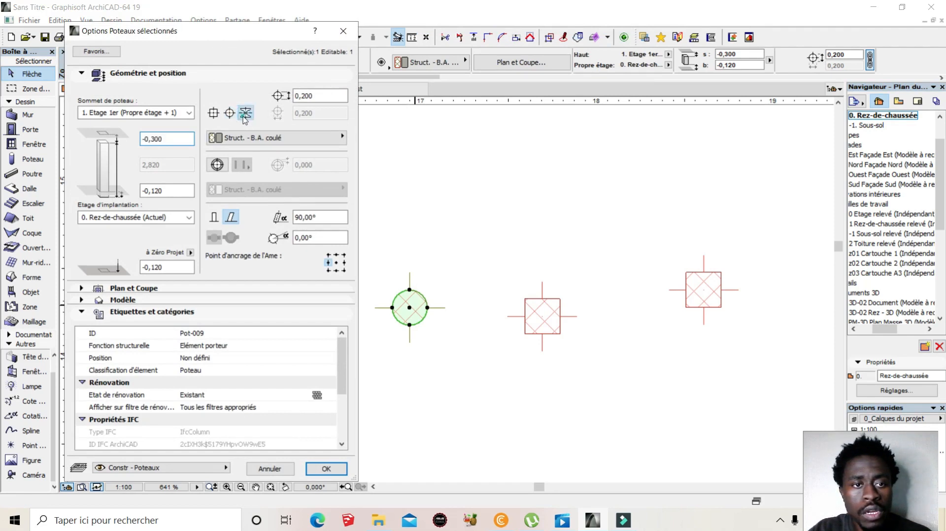
left_click(246, 114)
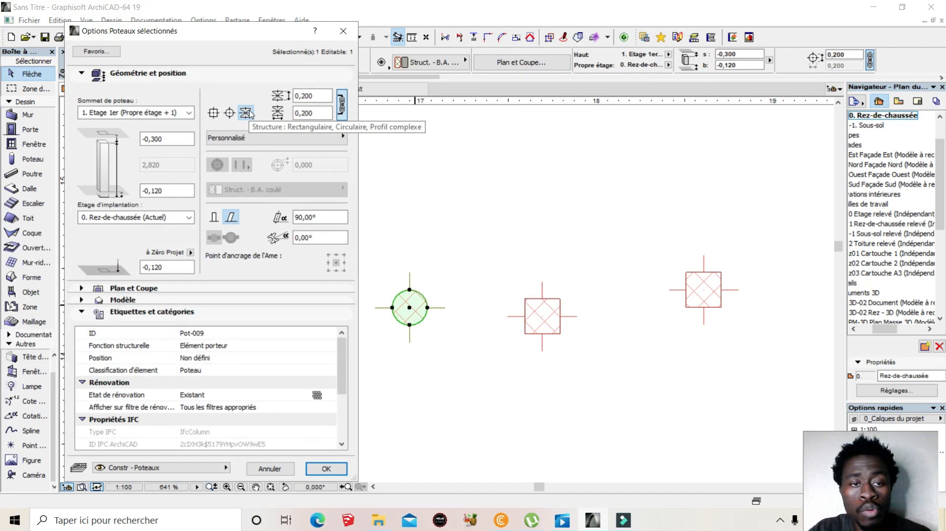
left_click(283, 140)
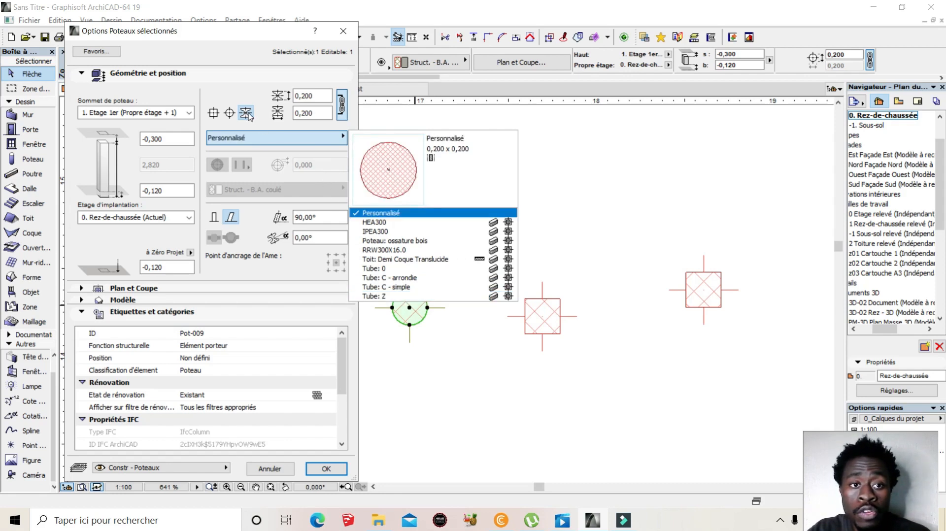
left_click(391, 232)
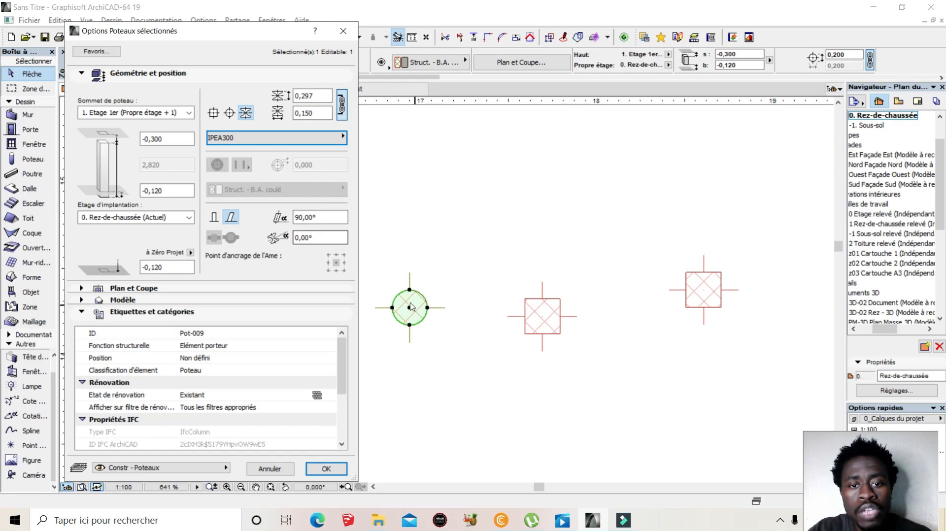
left_click(327, 468)
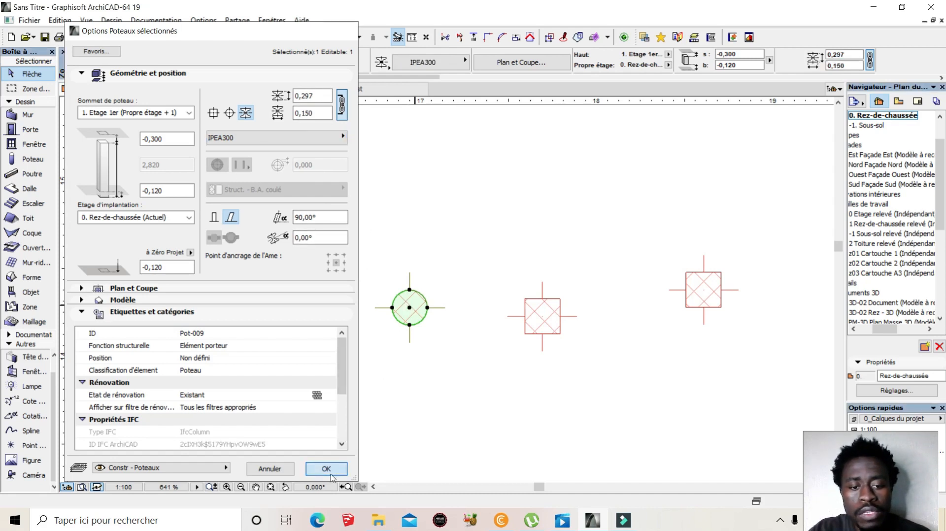
scroll(445, 273, "up", 2)
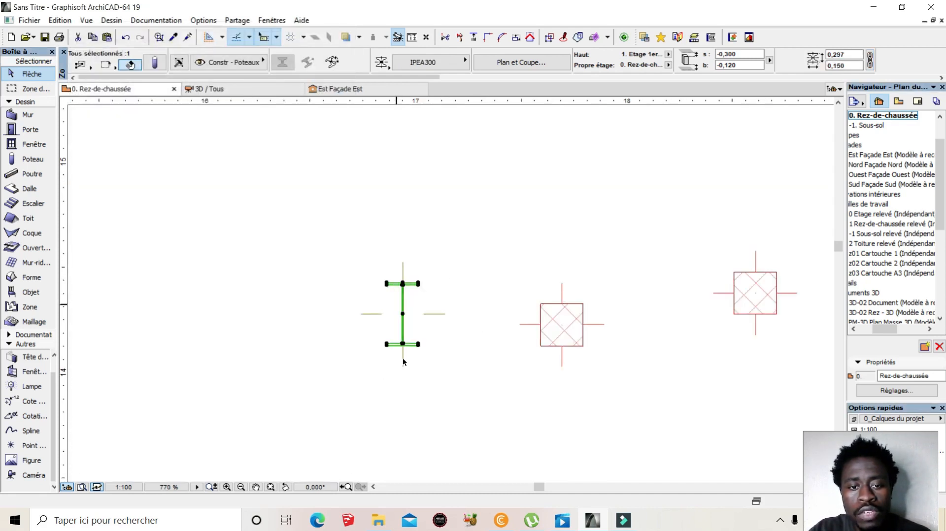
scroll(403, 327, "up", 2)
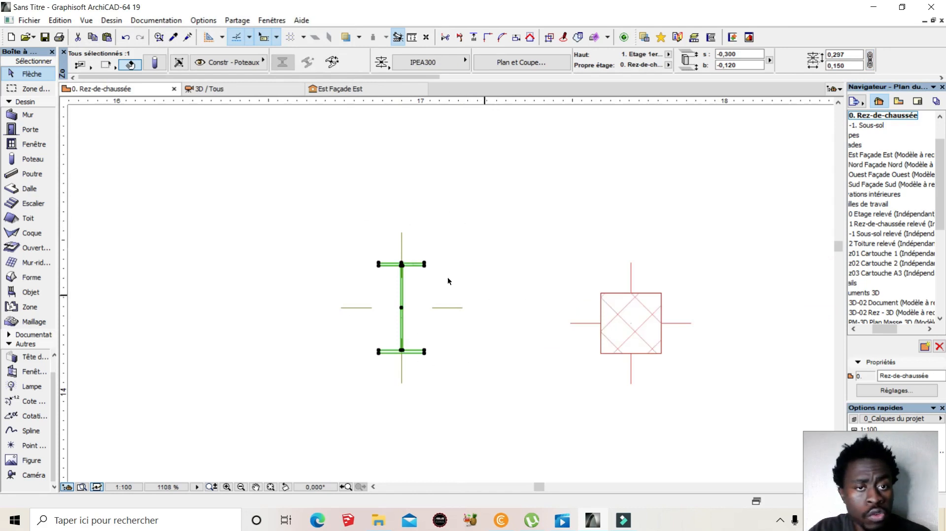
Examine the IPEA300 column from top to base in 3D, alongside the two rectangular columns.
left_click(231, 90)
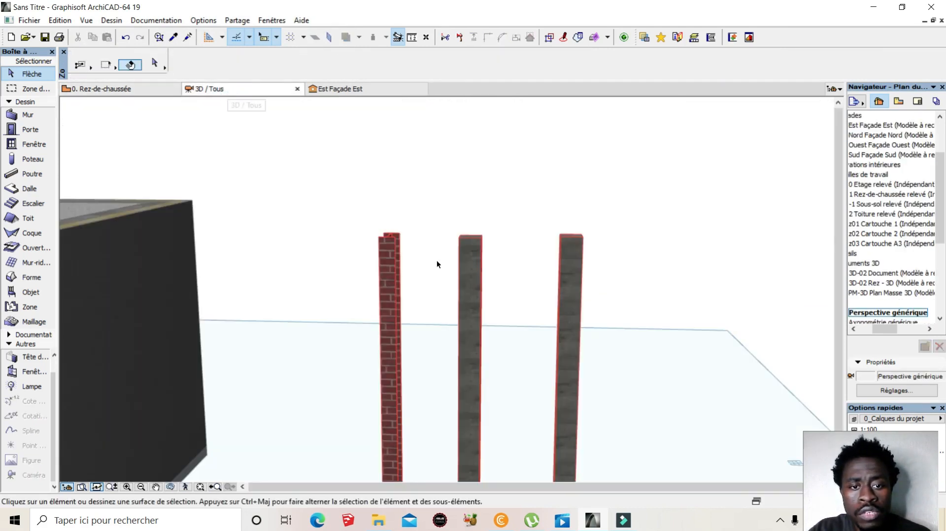
scroll(409, 222, "up", 4)
scroll(375, 218, "down", 7)
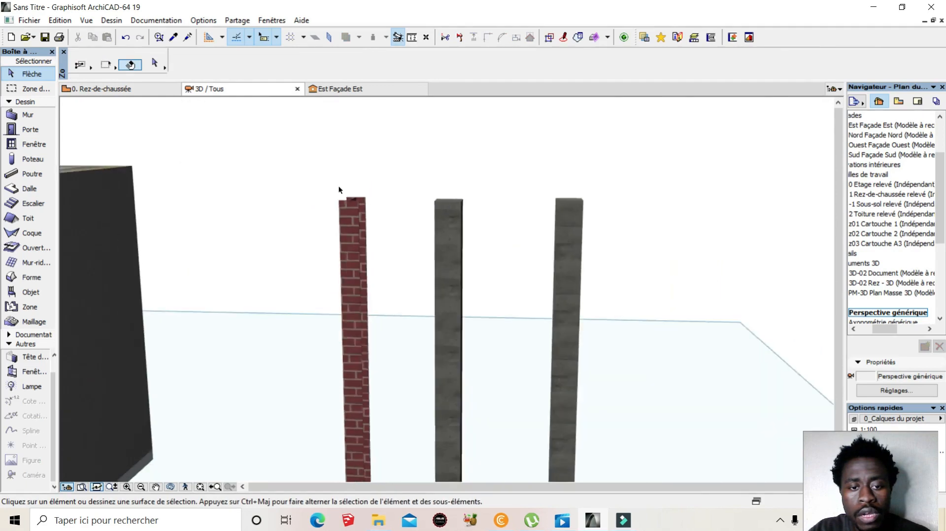
scroll(372, 454, "up", 3)
scroll(360, 433, "down", 3)
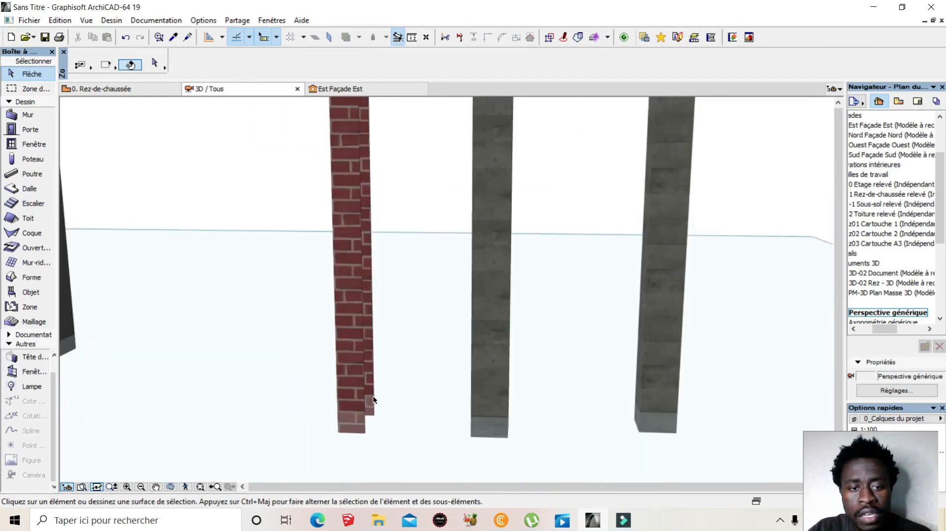
scroll(399, 396, "down", 3)
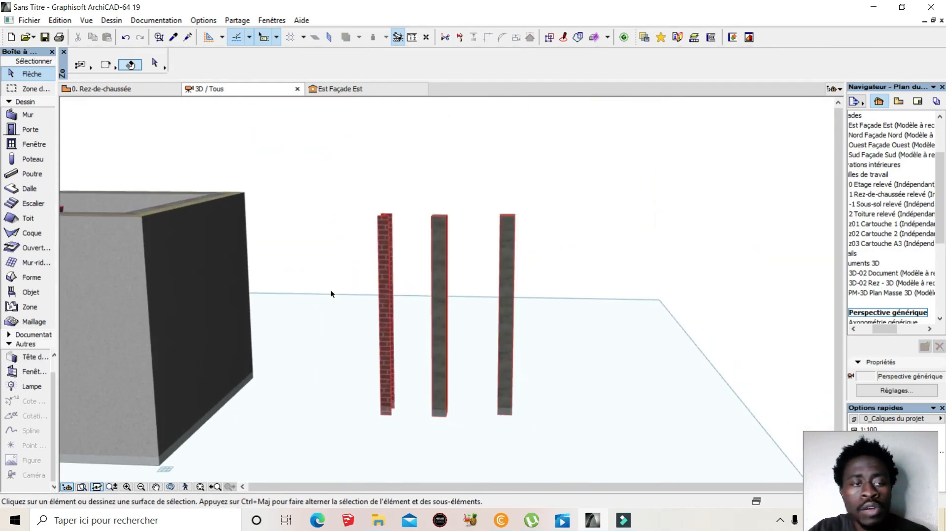
scroll(517, 290, "down", 2)
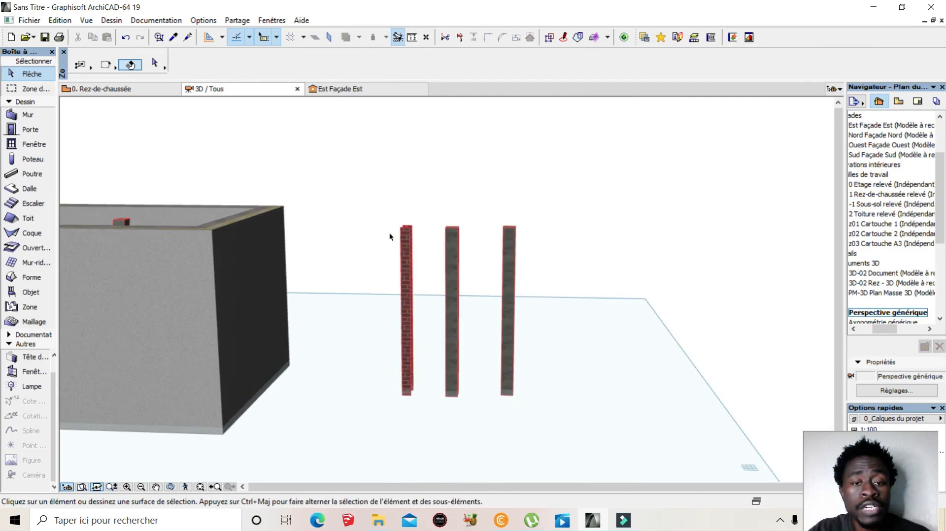